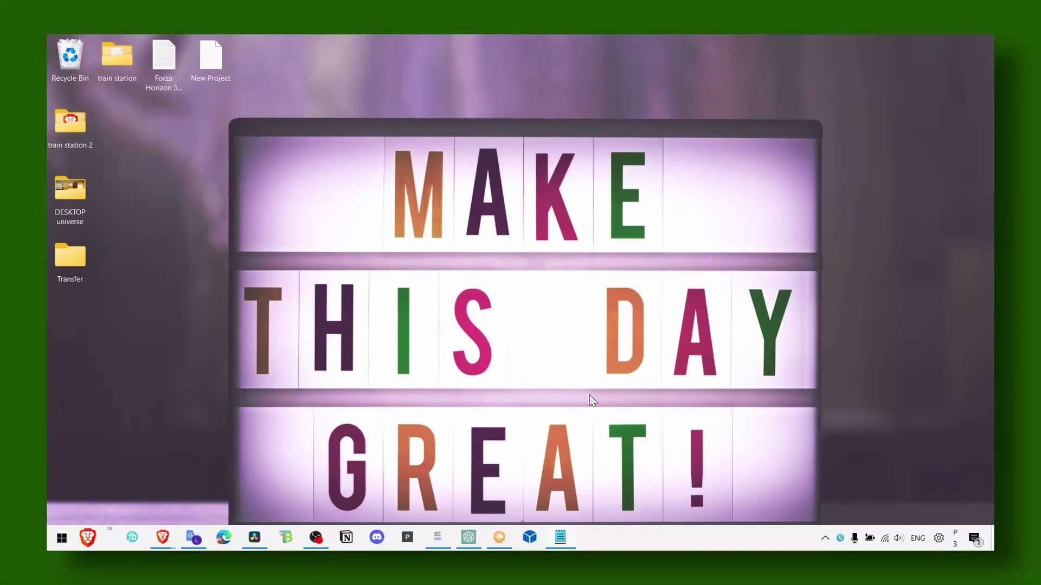
Minimize the Notepad title note and maximize Brave on the Intel Driver & Support Assistant page.
left_click(569, 536)
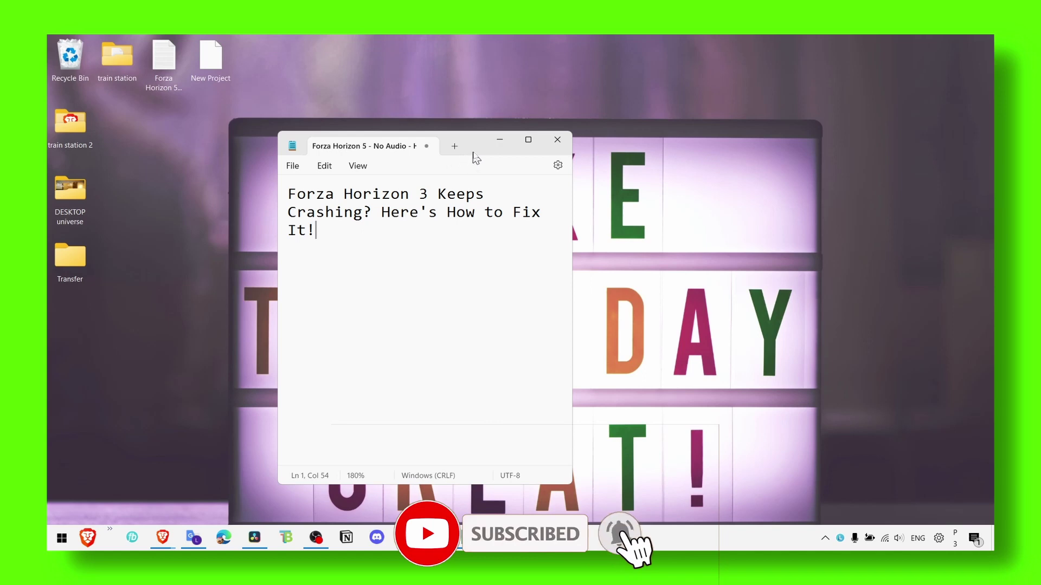
left_click(497, 142)
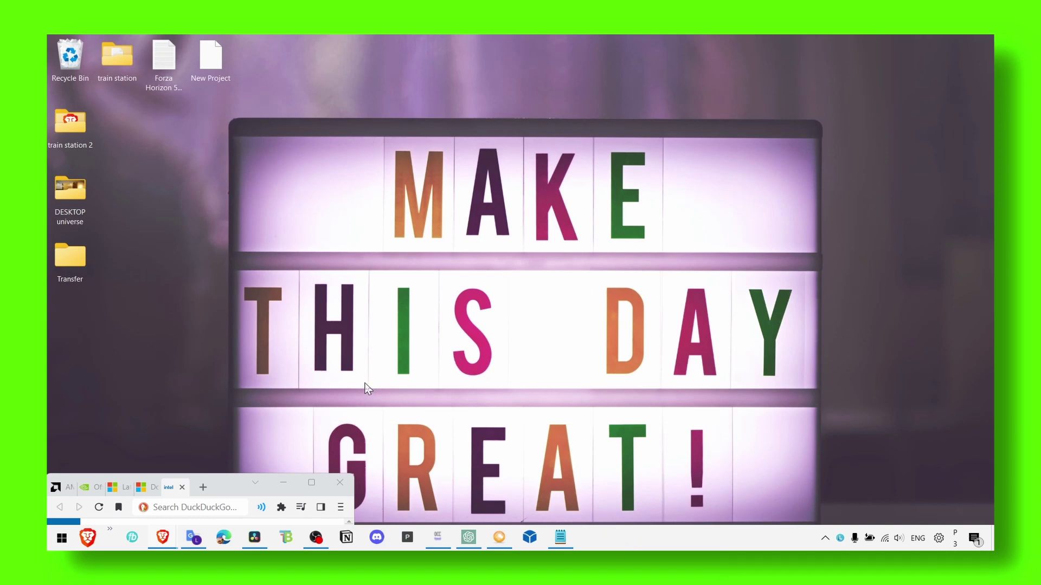
left_click(311, 481)
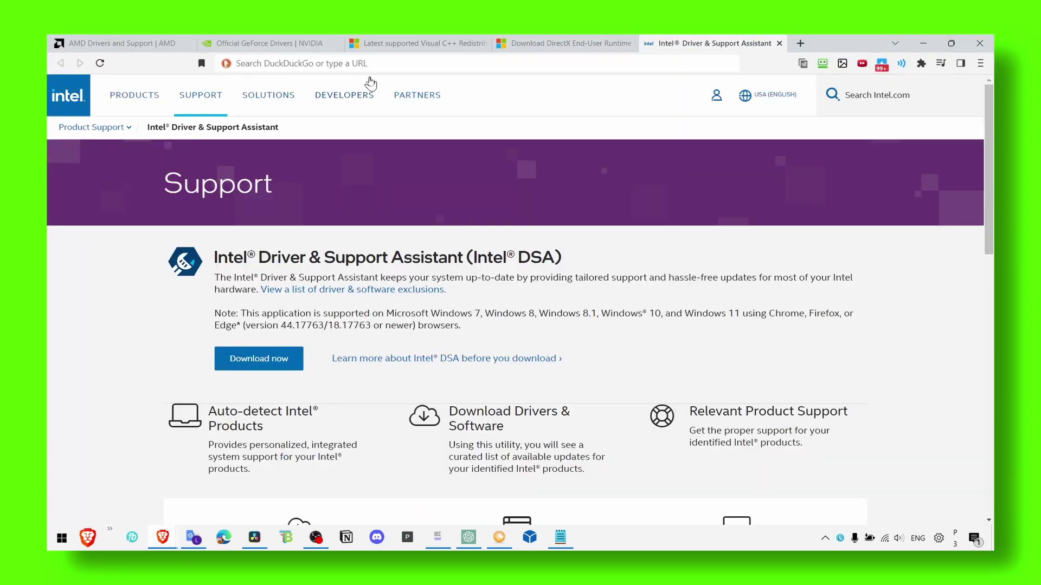
Go via the AMD tab to the Visual C++ Redistributable latest supported downloads article.
left_click(124, 43)
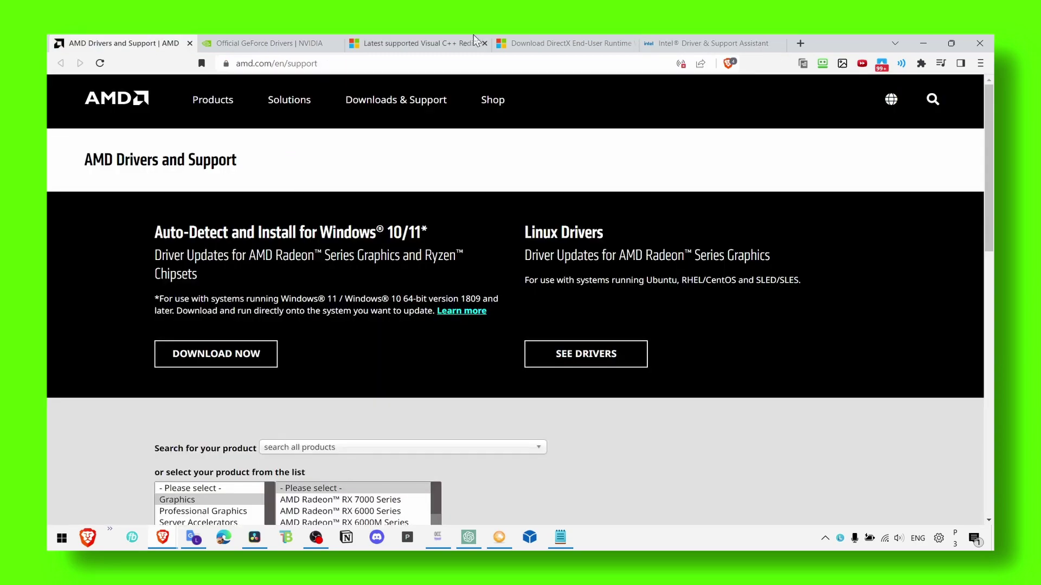
left_click(428, 43)
scroll(420, 188, "up", 4)
scroll(421, 189, "up", 3)
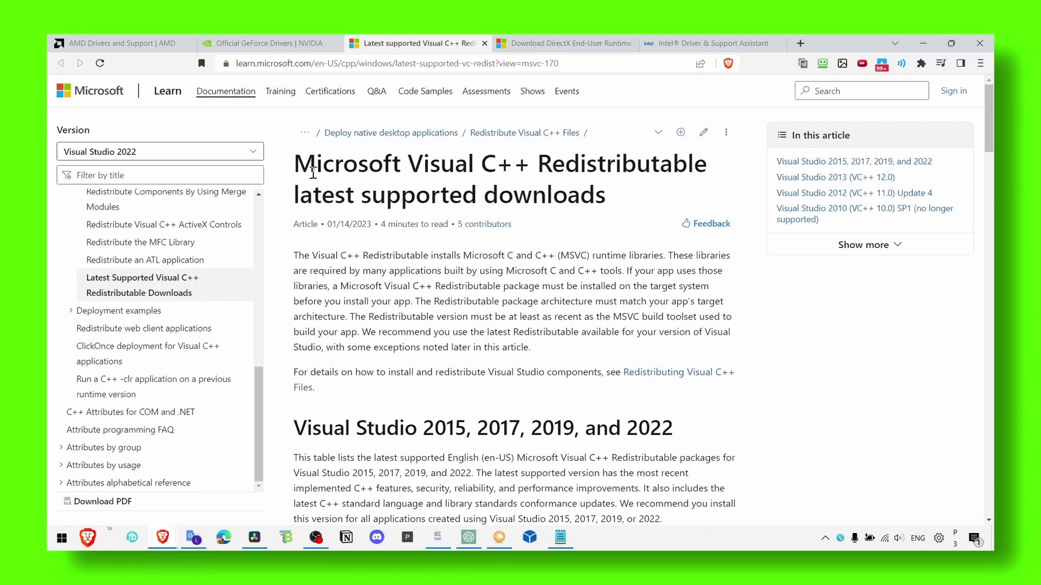
double_click(313, 173)
left_click(430, 169)
double_click(313, 164)
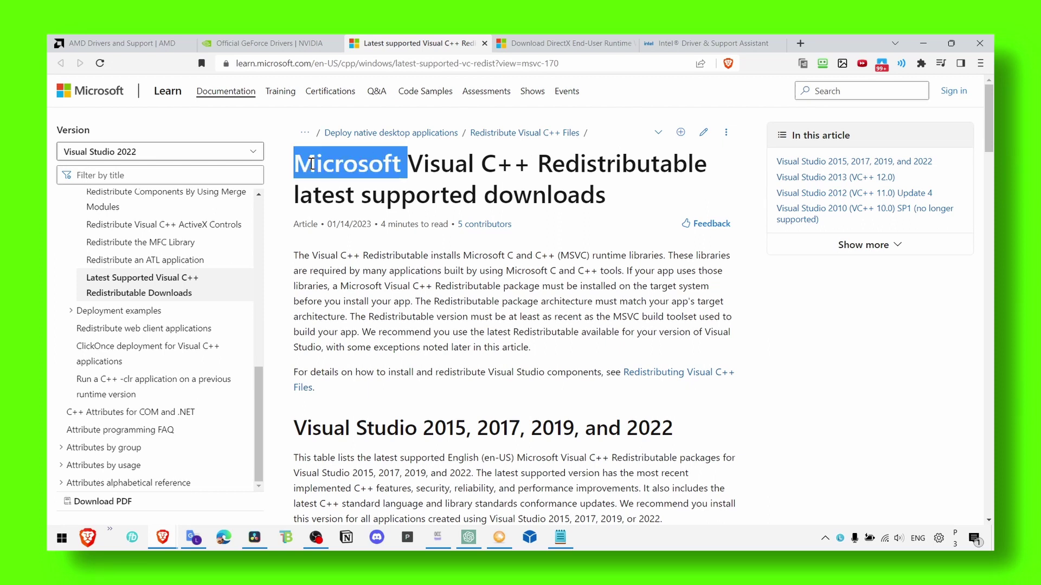
left_click(315, 165)
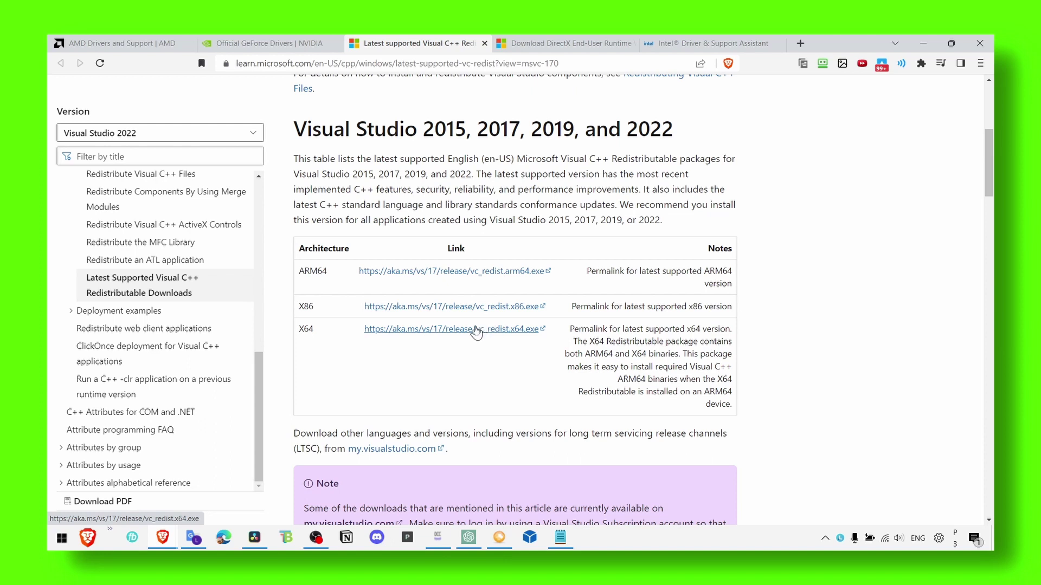
Download and run VC_redist.x64 (3).exe, agree to the licence, then cancel the installation.
left_click(414, 331)
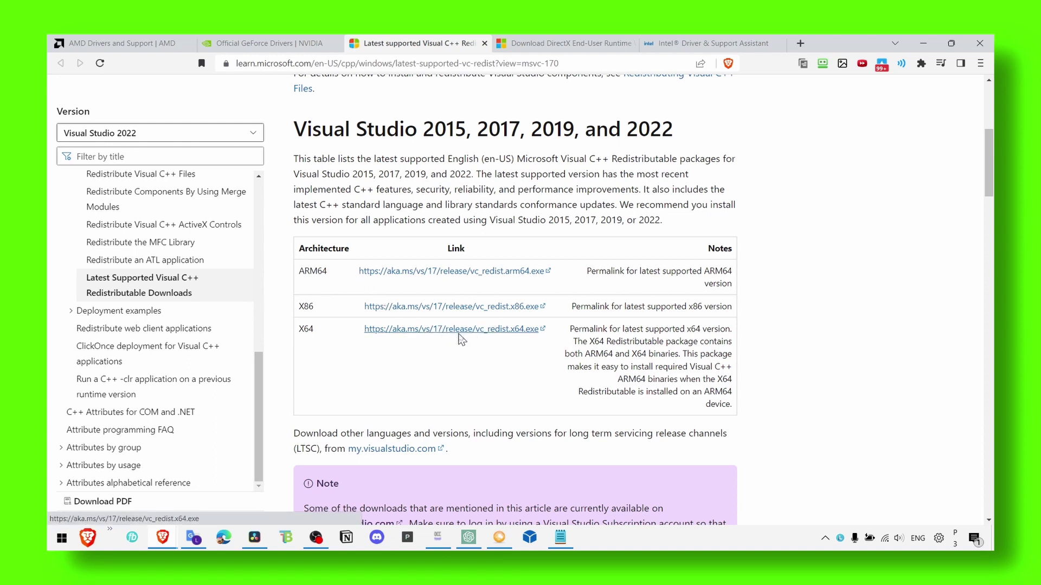
left_click(575, 422)
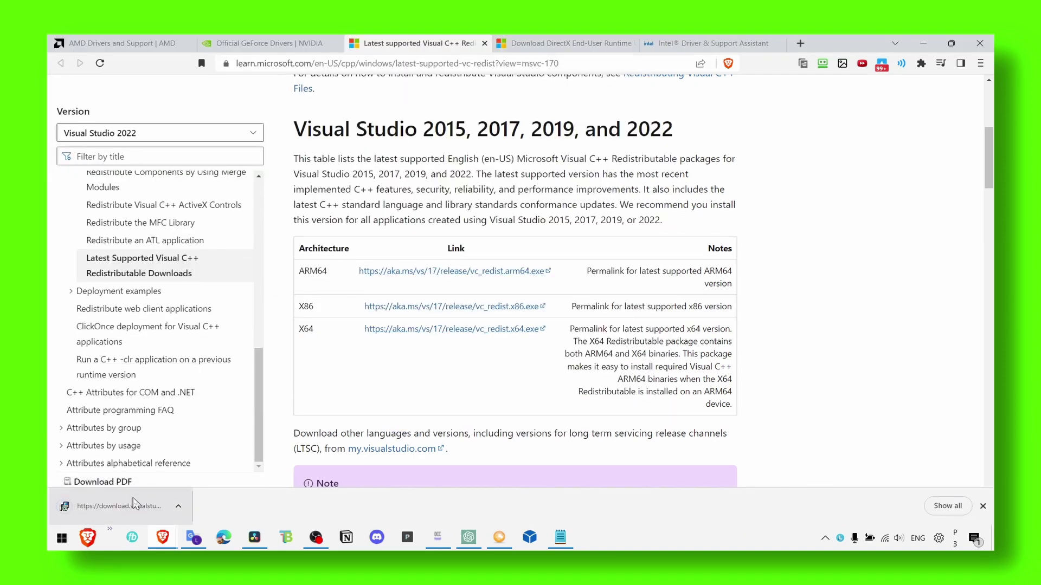
left_click(132, 502)
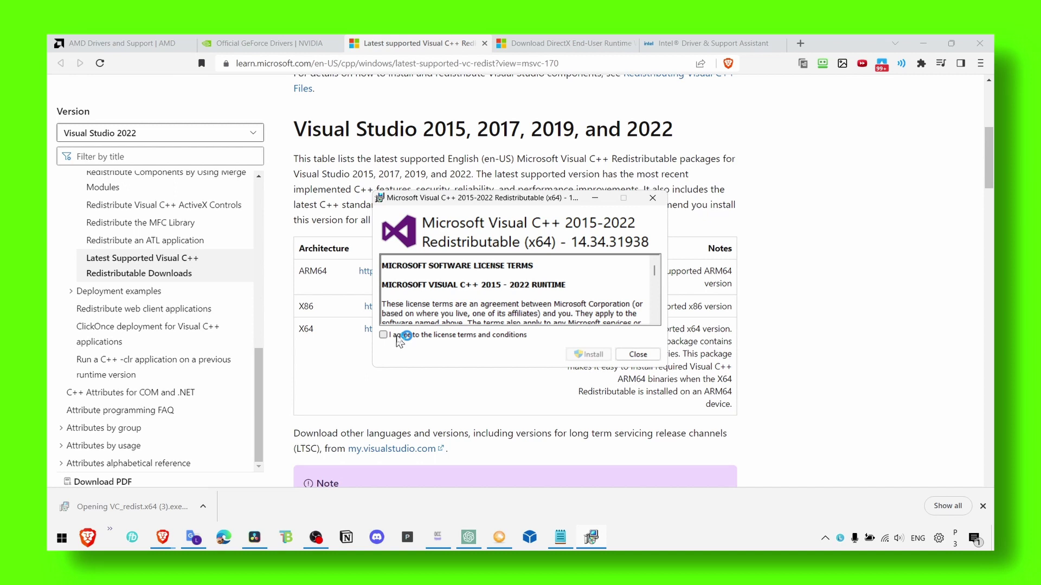
left_click(401, 335)
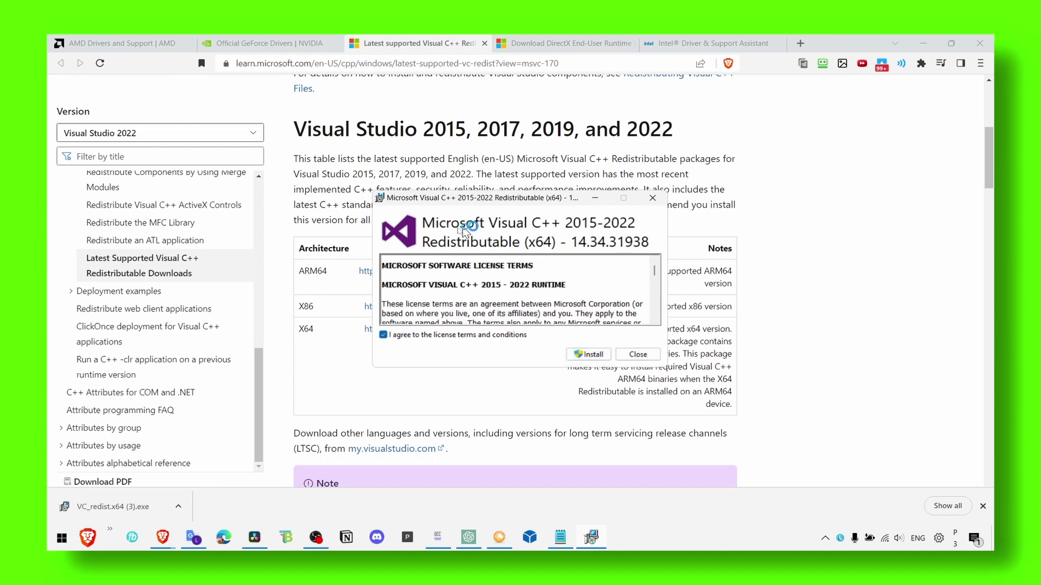
left_click(653, 198)
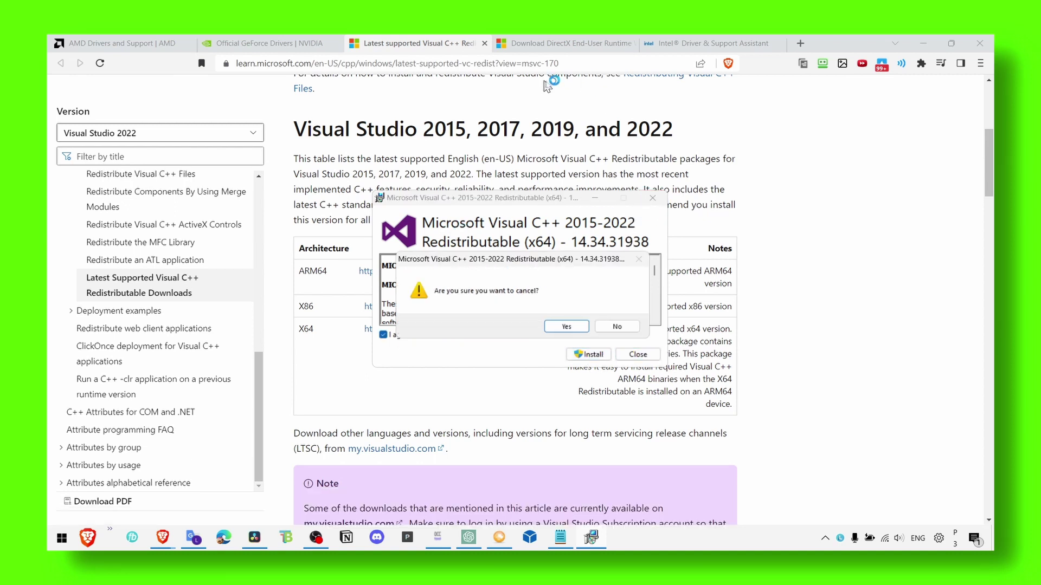
left_click(564, 327)
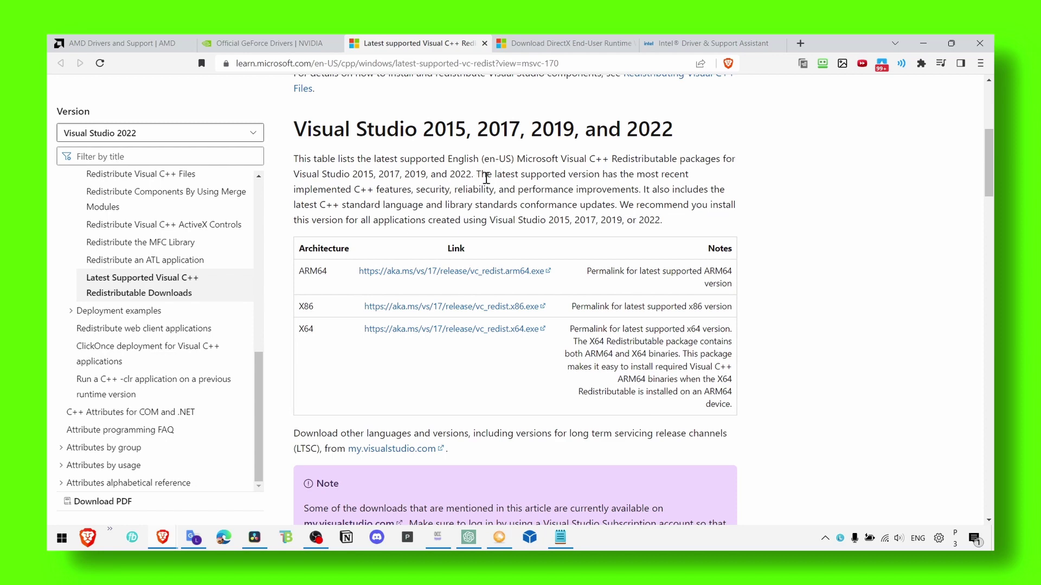
Download the DirectX End-User Runtime web installer and save dxwebsetup (4).exe.
left_click(534, 43)
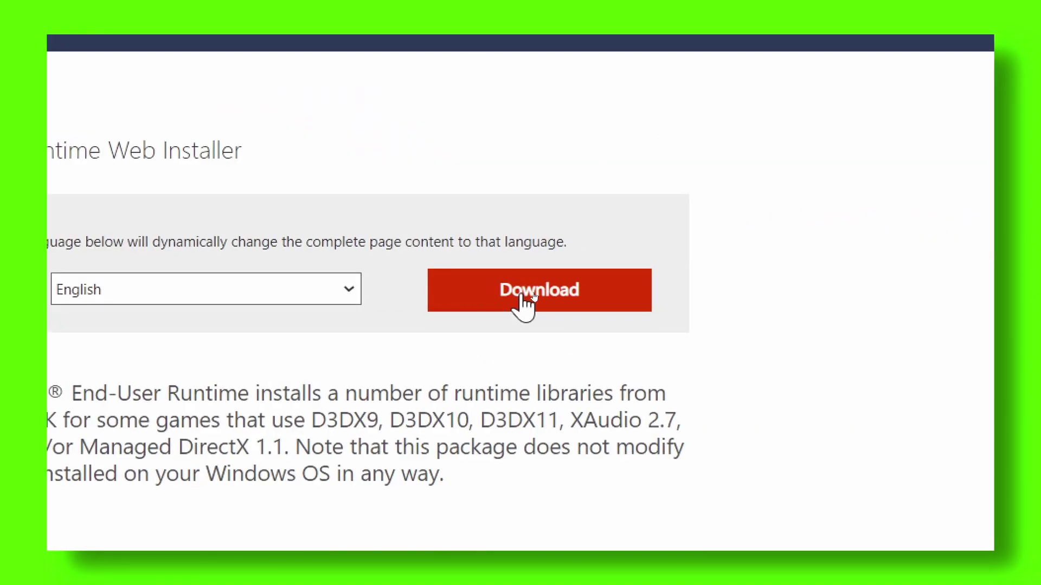
left_click(536, 297)
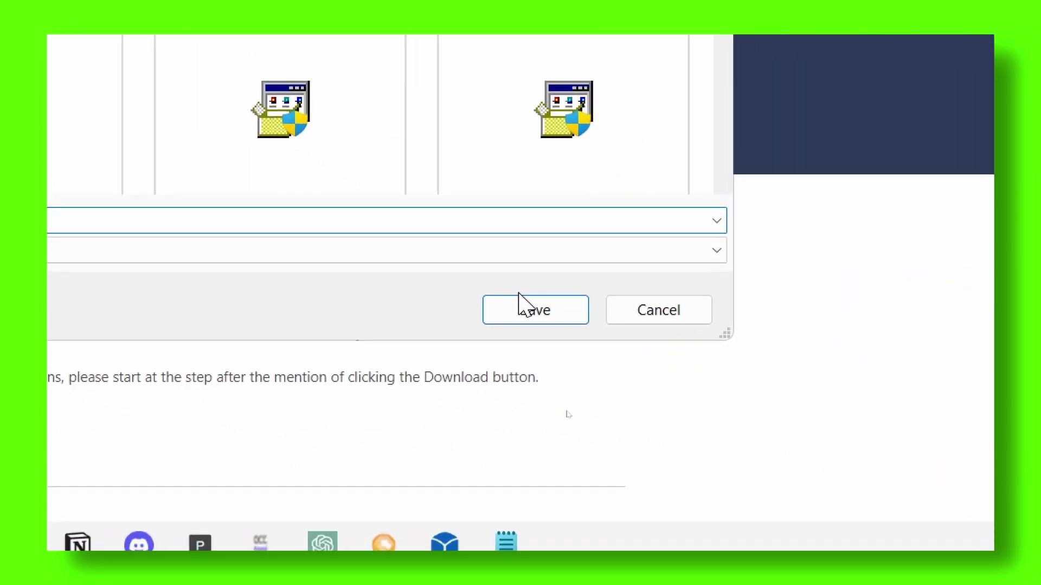
left_click(522, 306)
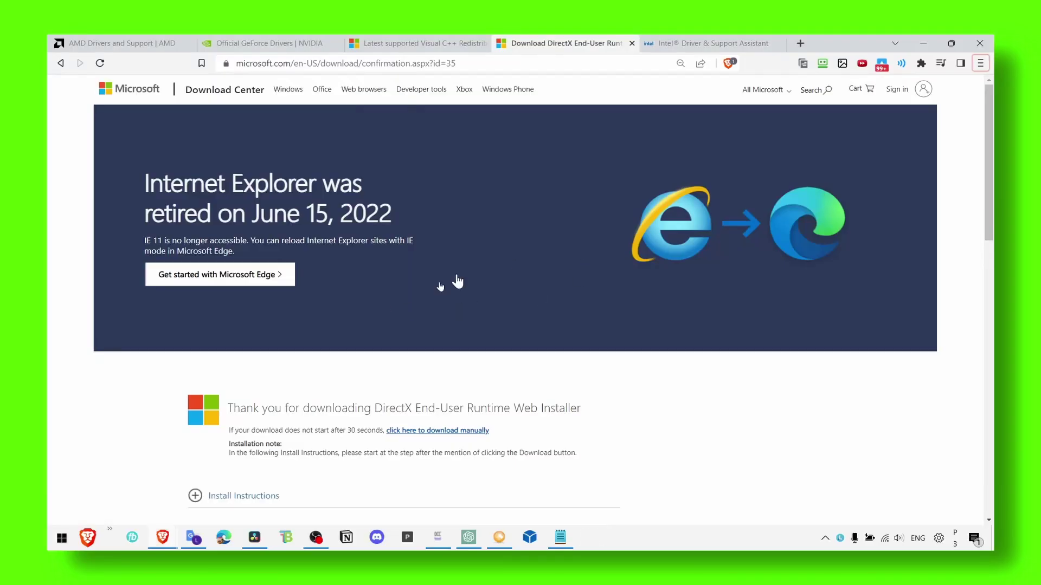
Show the NVIDIA GeForce Drivers page, then search Windows for 'geo' to launch GeForce Experience.
left_click(454, 44)
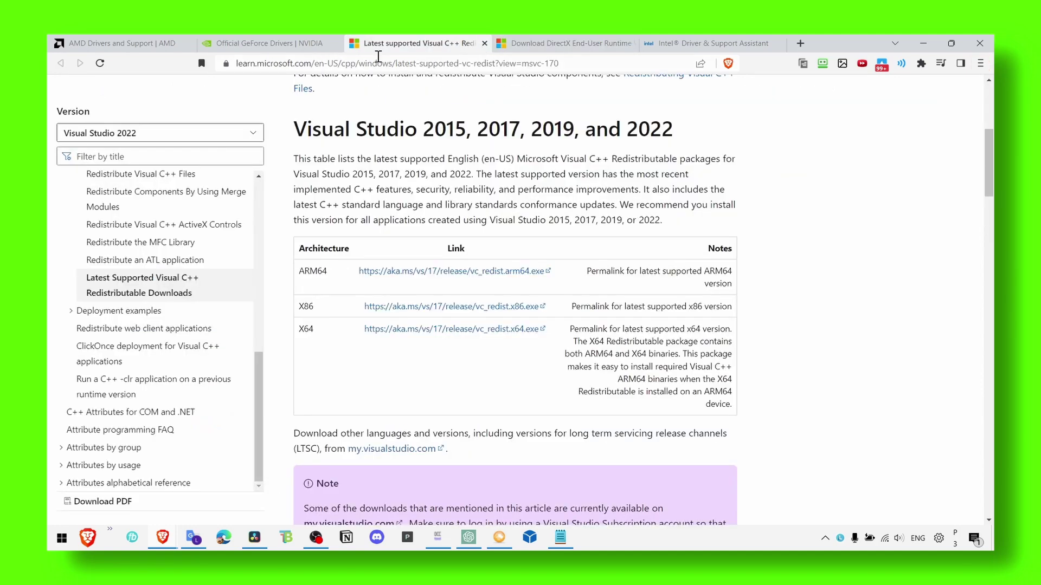
left_click(268, 43)
mouse_move(274, 111)
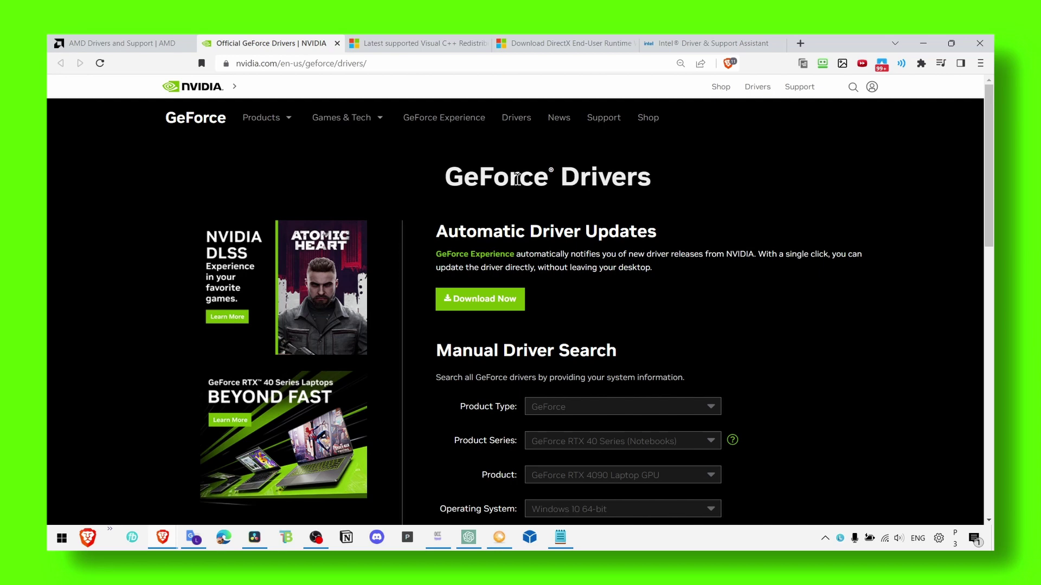
key("super")
type("geo")
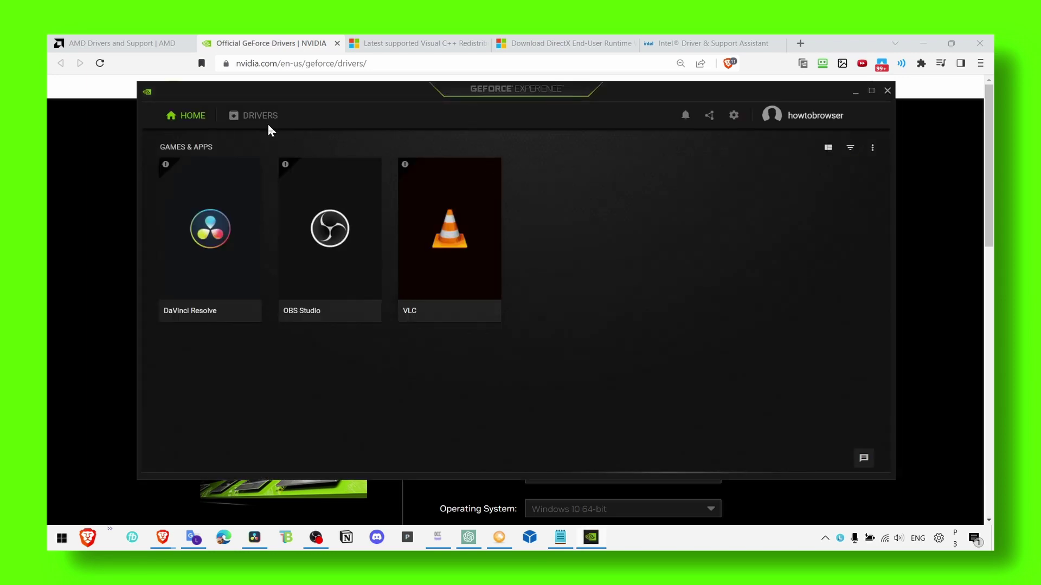
Check the GeForce Experience Drivers tab for Game Ready Driver 531.18, then minimize the app.
left_click(267, 124)
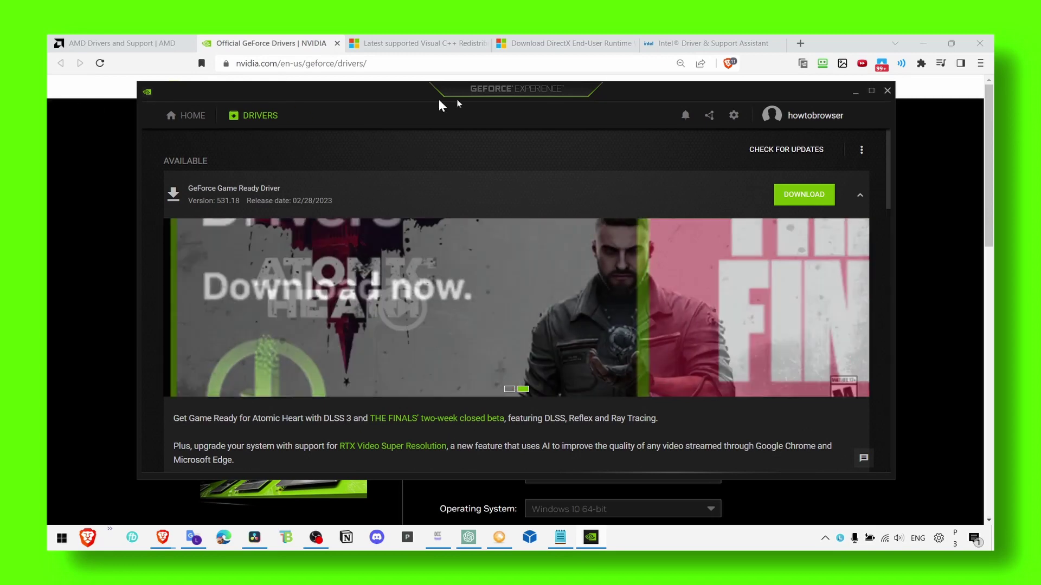
left_click(854, 92)
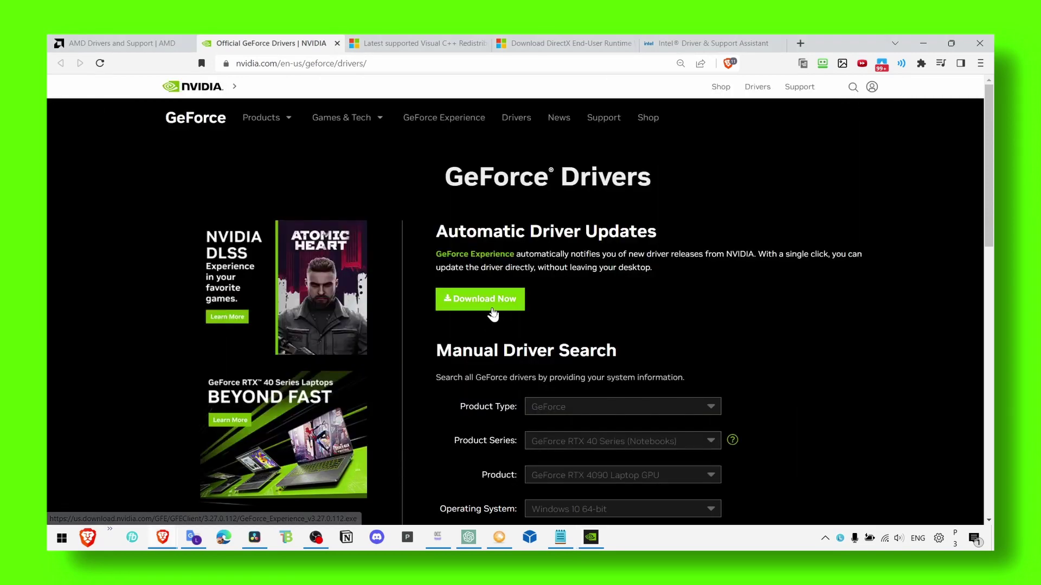
left_click_drag(437, 232, 596, 232)
left_click(596, 250)
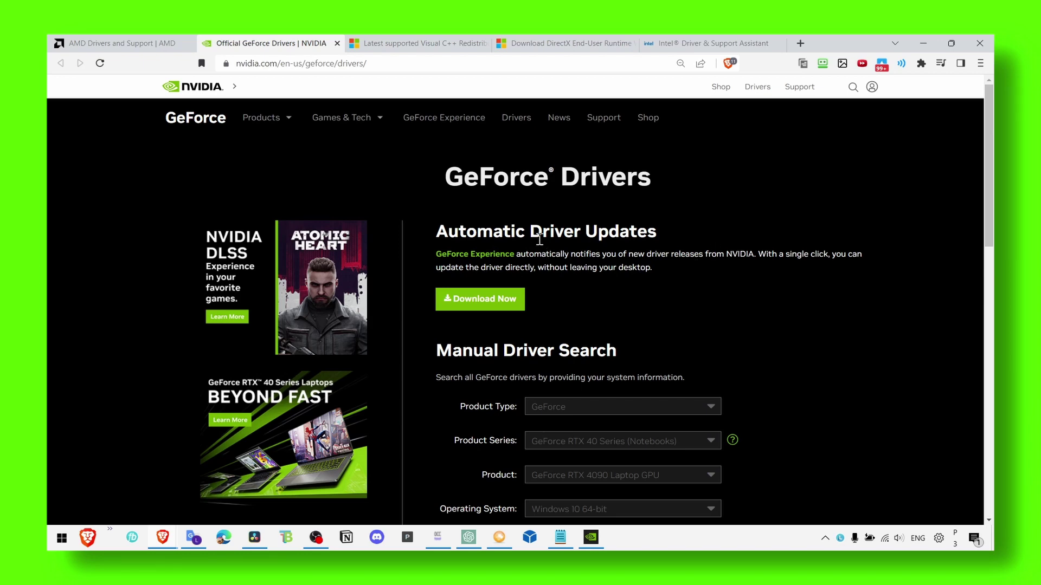
Switch to the Intel Driver & Support Assistant page and highlight its heading.
left_click(413, 45)
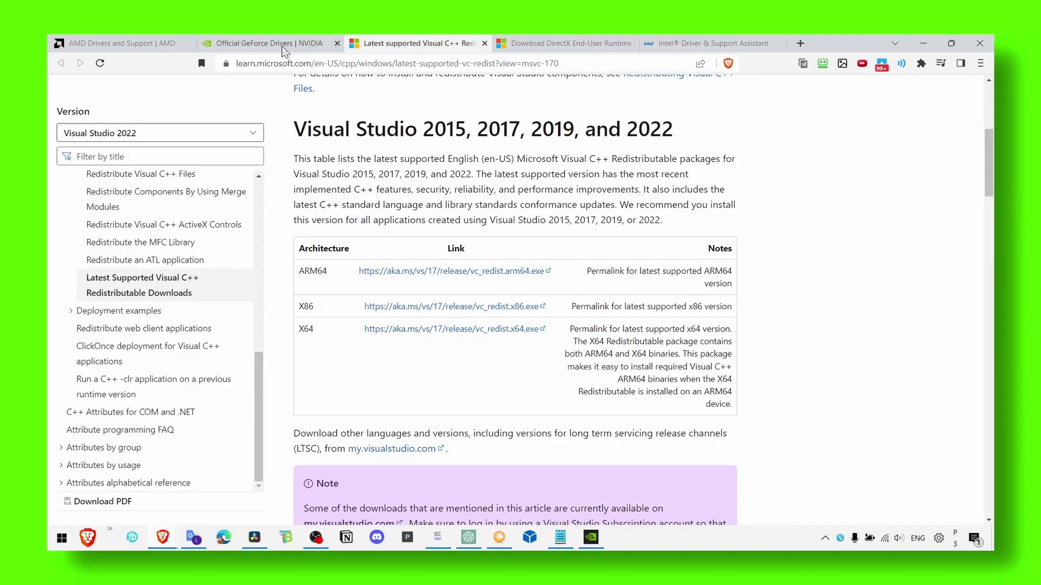
left_click(286, 48)
left_click(699, 48)
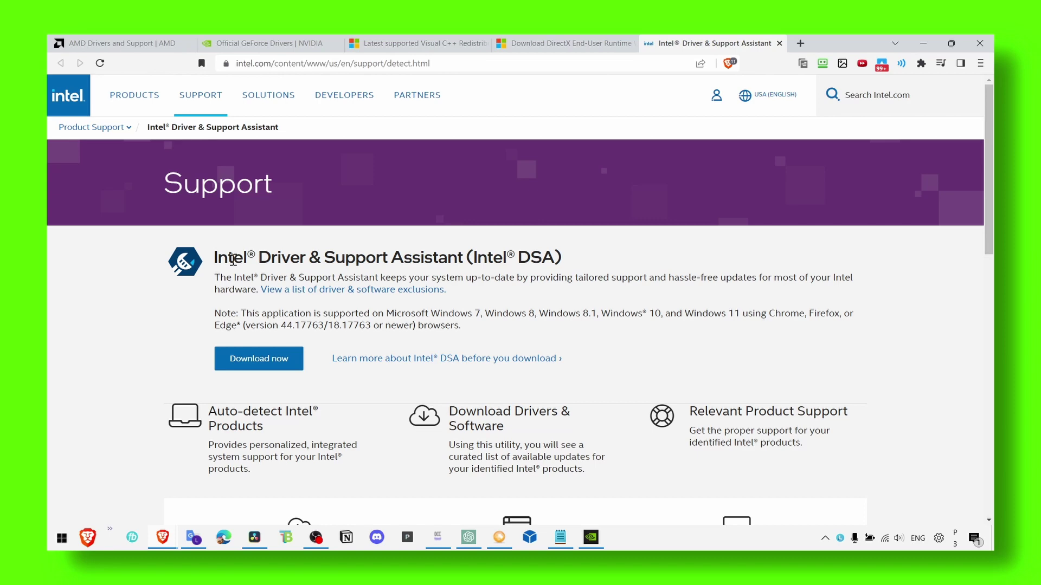
left_click_drag(213, 259, 328, 260)
left_click(292, 278)
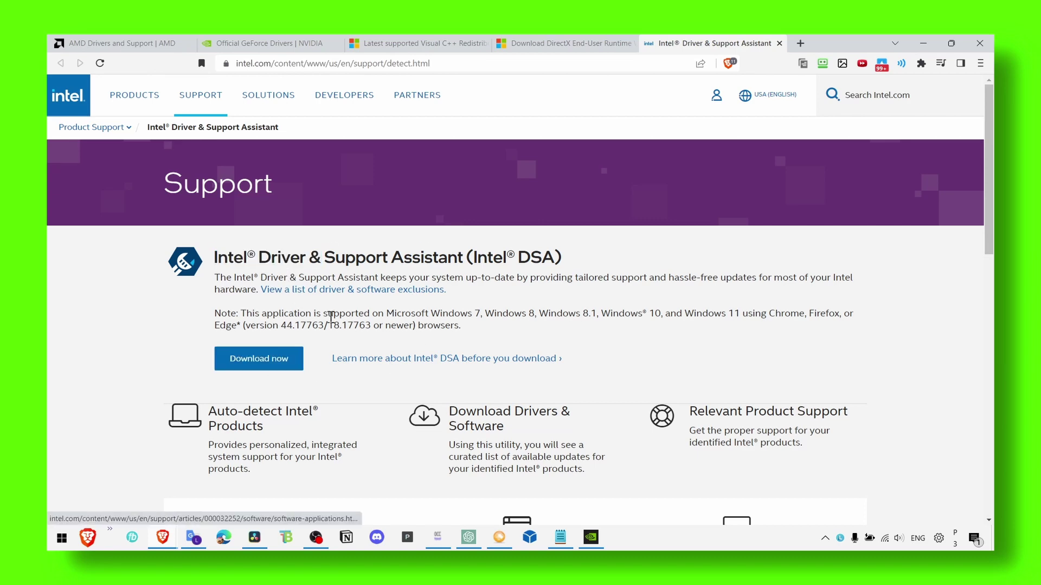
Download and save the Intel DSA installer, then launch its setup.
left_click(245, 359)
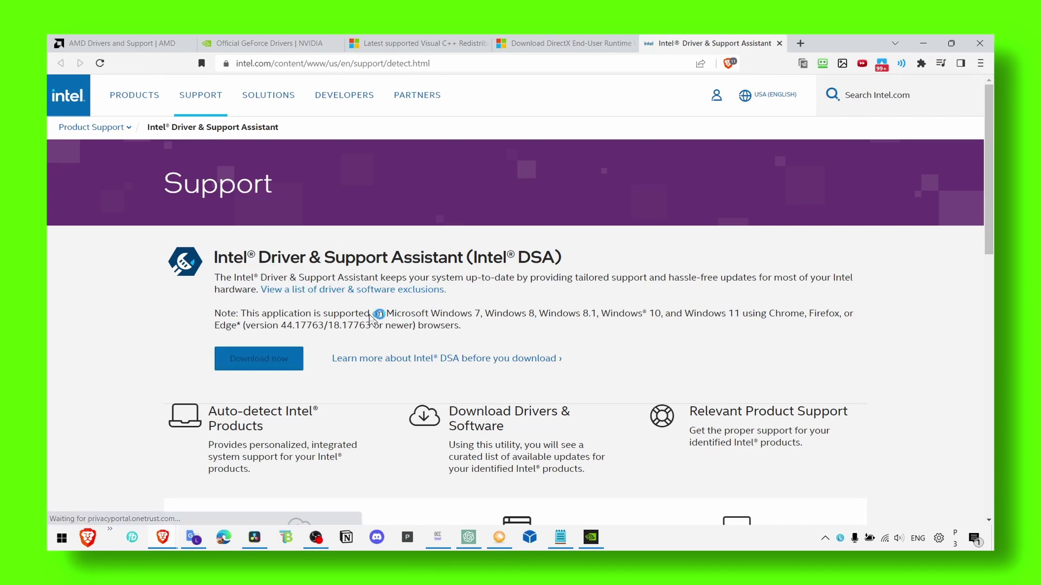
left_click(570, 418)
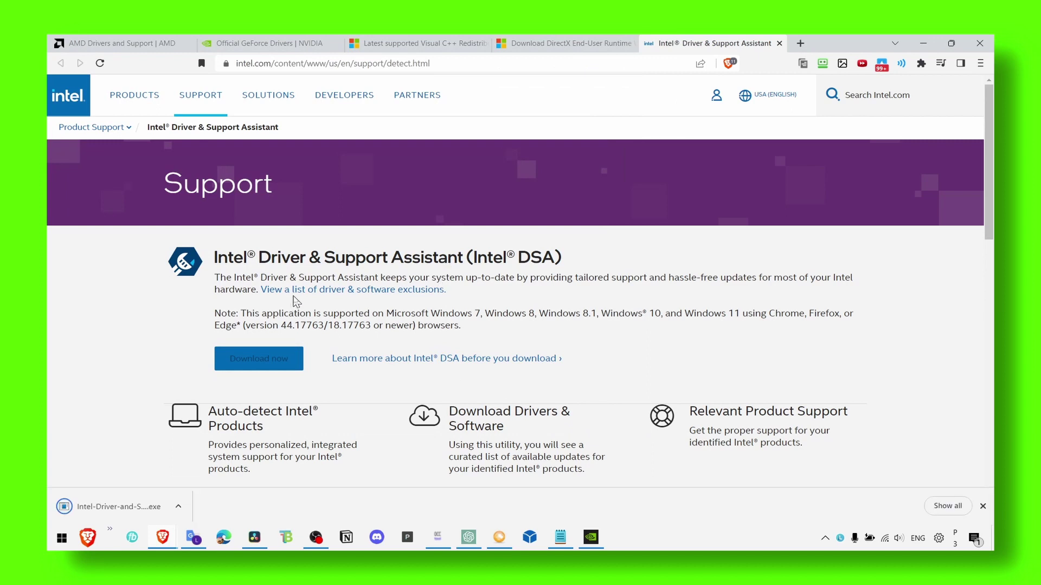
left_click(106, 513)
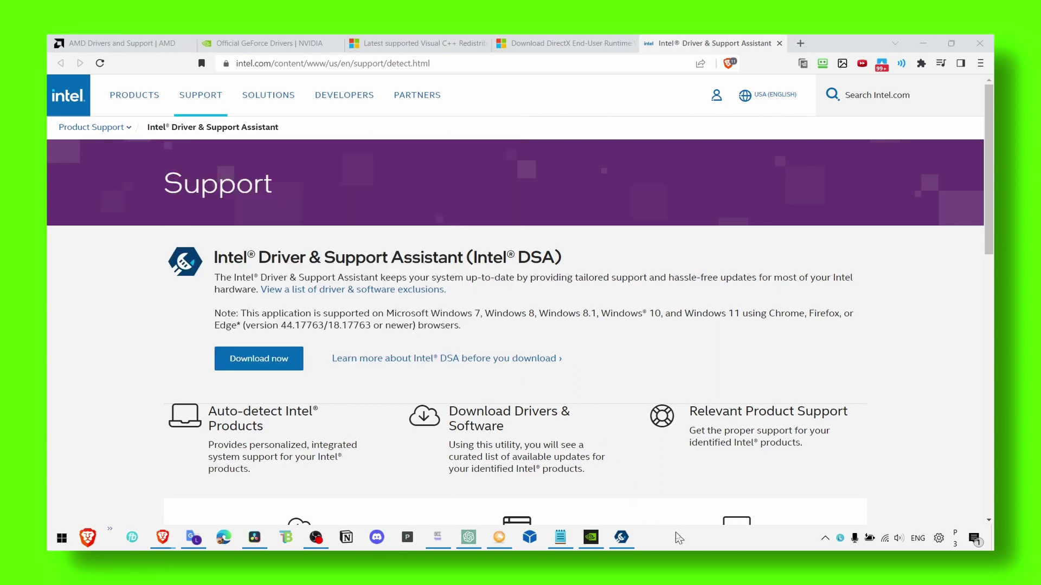
Search 'windows' to open Windows Update settings and its Advanced options.
key("super+s")
type("windows")
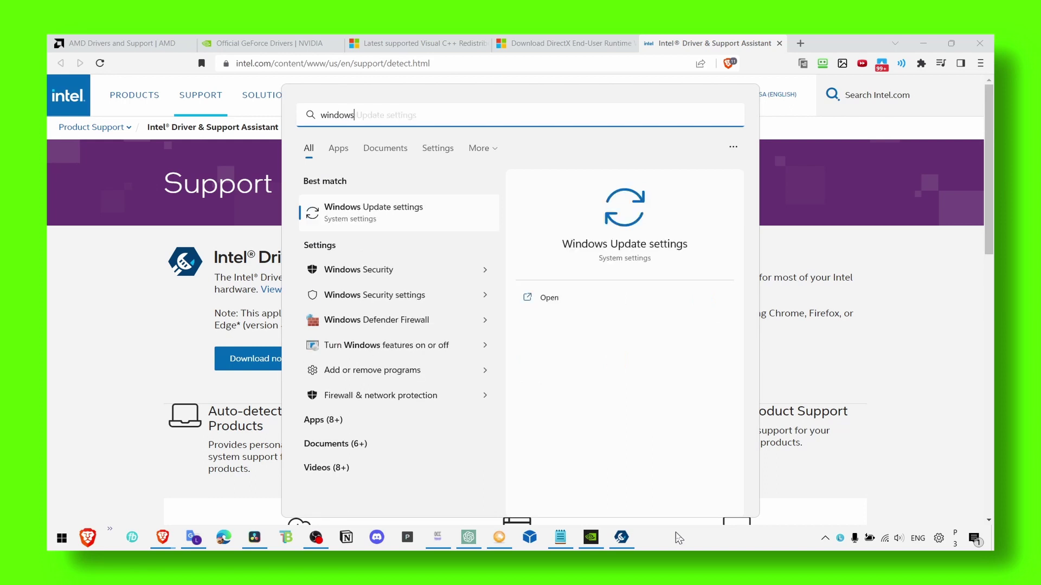
left_click(414, 221)
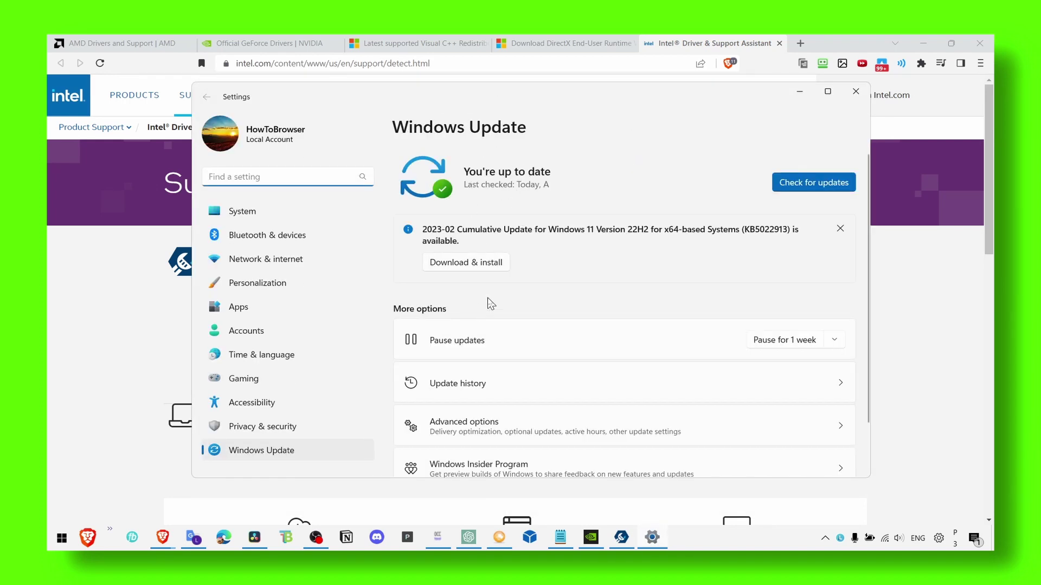
scroll(488, 392, "down", 1)
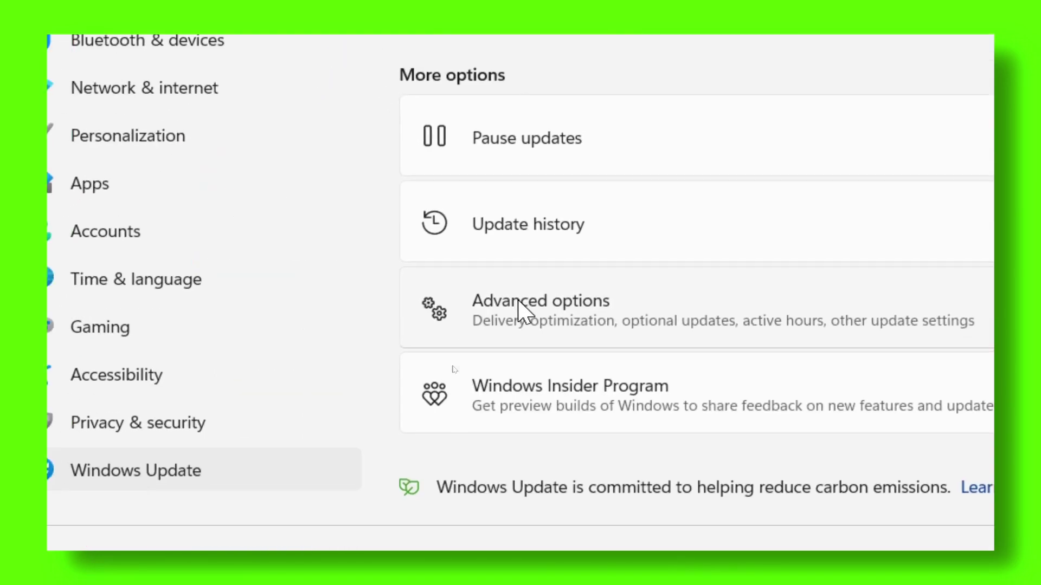
left_click(454, 370)
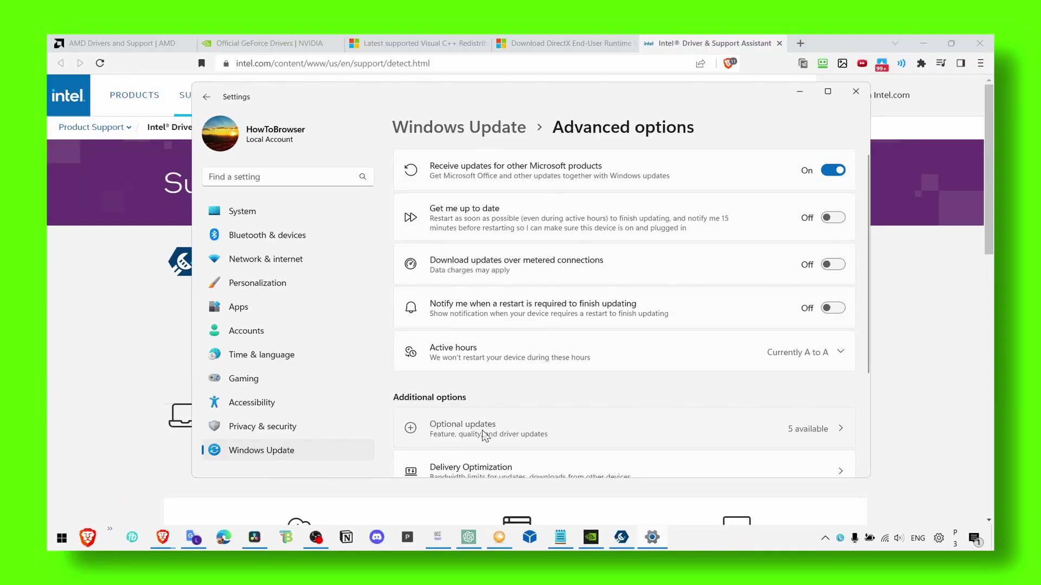
Tick the Logitech USB and Fujitsu Siemens display driver updates under Optional updates.
left_click(484, 437)
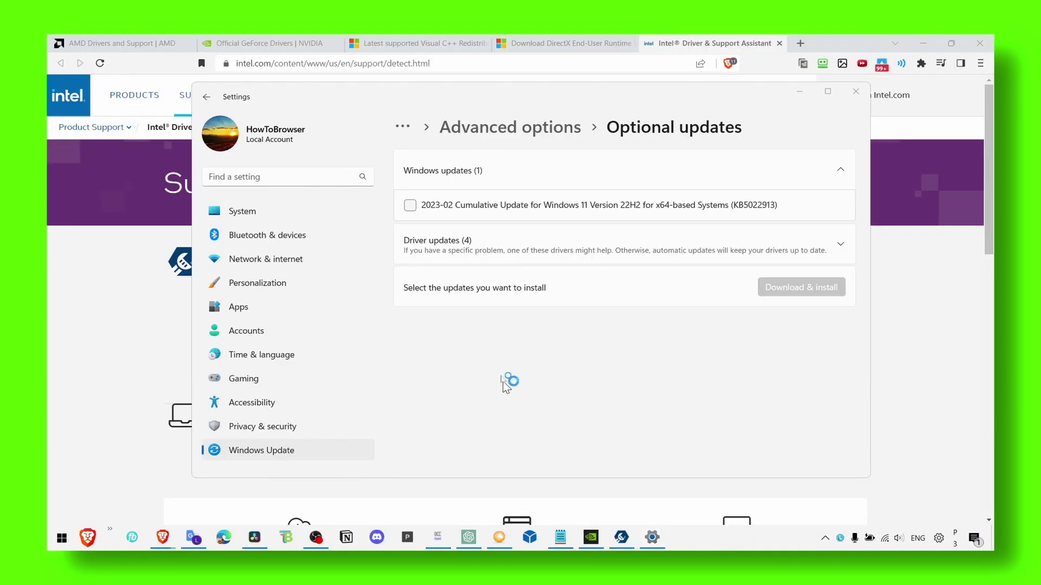
left_click(460, 259)
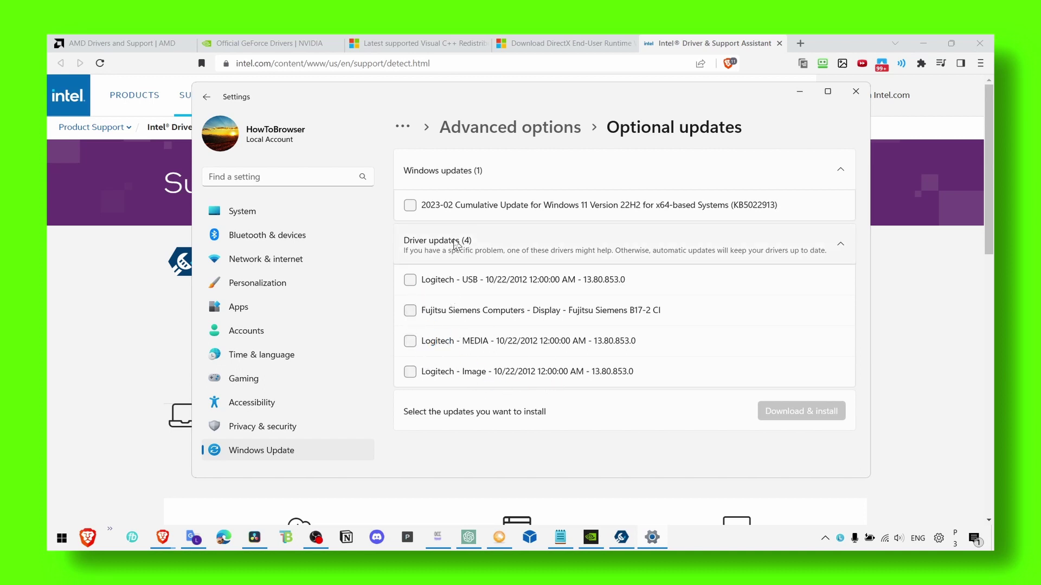
left_click(410, 280)
left_click(410, 311)
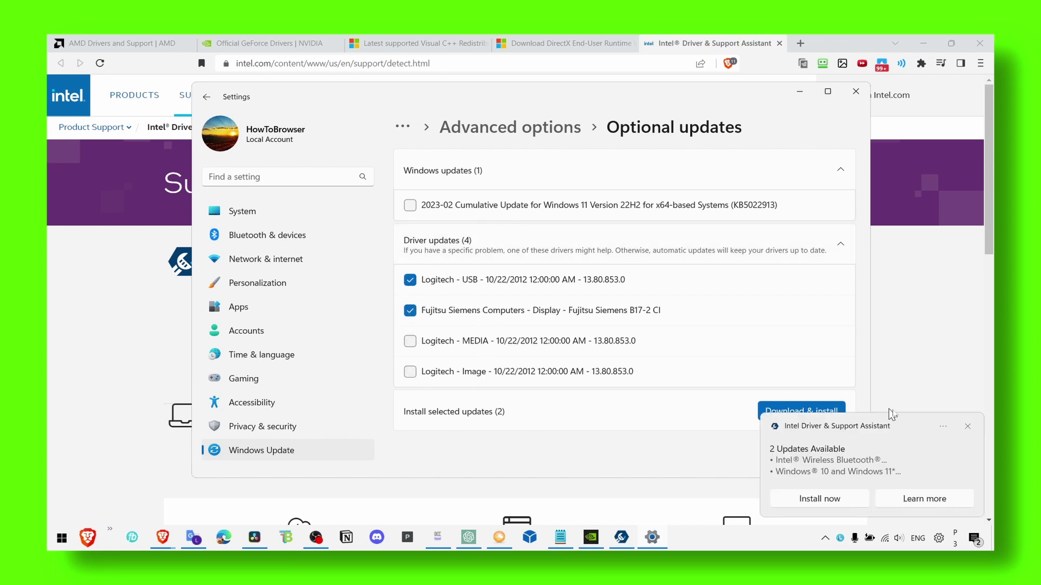
Dismiss the Intel notification, minimize Settings, move the Intel DSA setup aside, and return to the browser tabs.
left_click(968, 427)
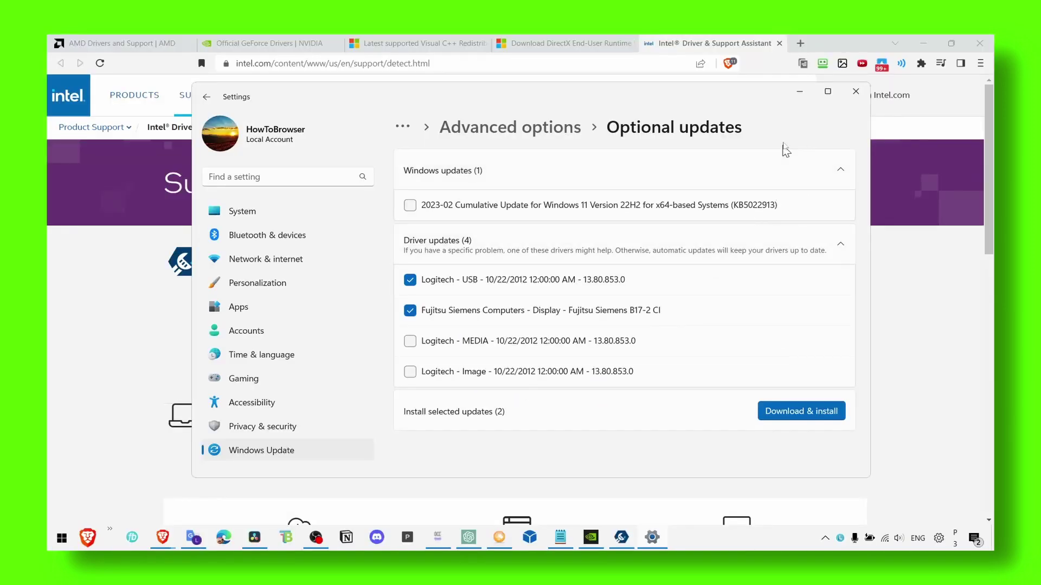
left_click(798, 91)
left_click(623, 485)
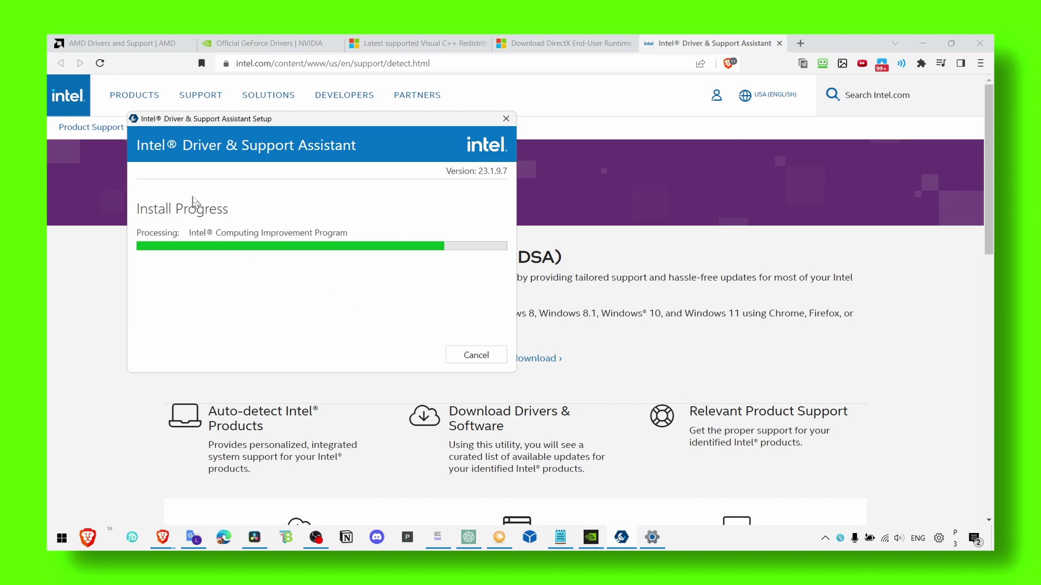
left_click_drag(346, 121, 377, 122)
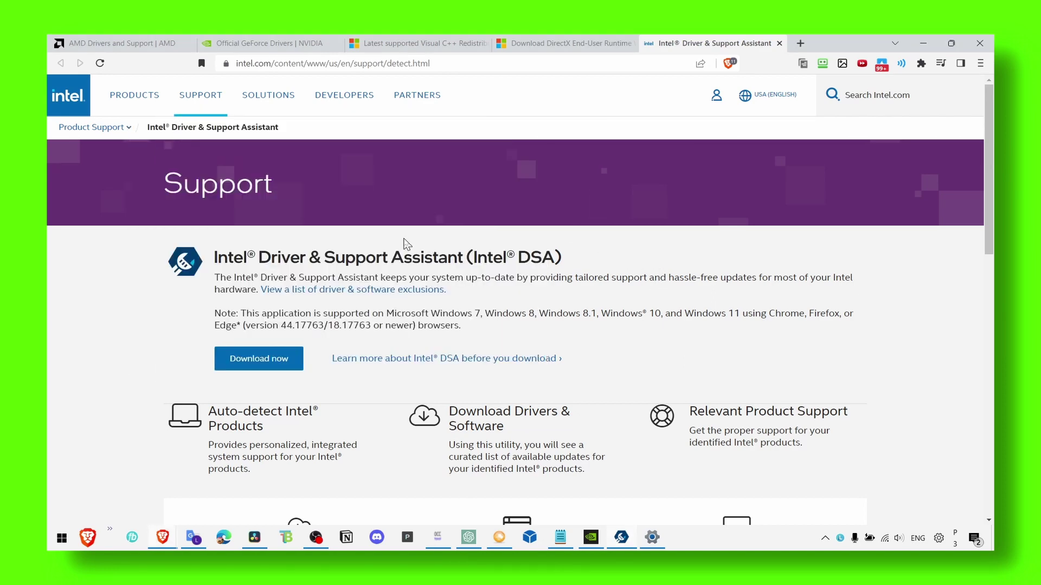
left_click(542, 43)
left_click(402, 44)
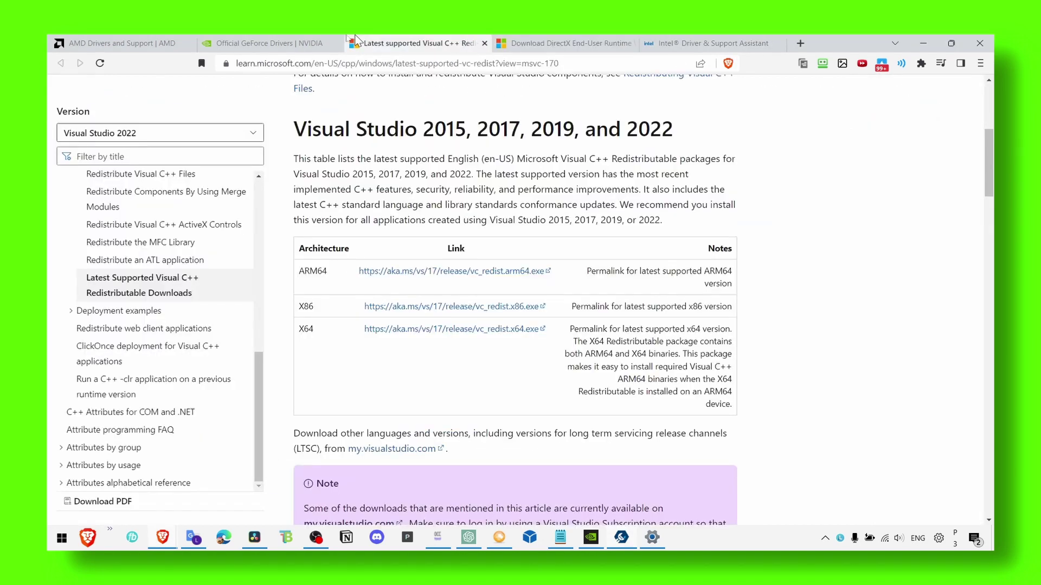
Download the AMD Software Adrenalin 23.3.1 minimal setup installer from AMD's Drivers and Support page.
left_click(260, 43)
left_click(120, 41)
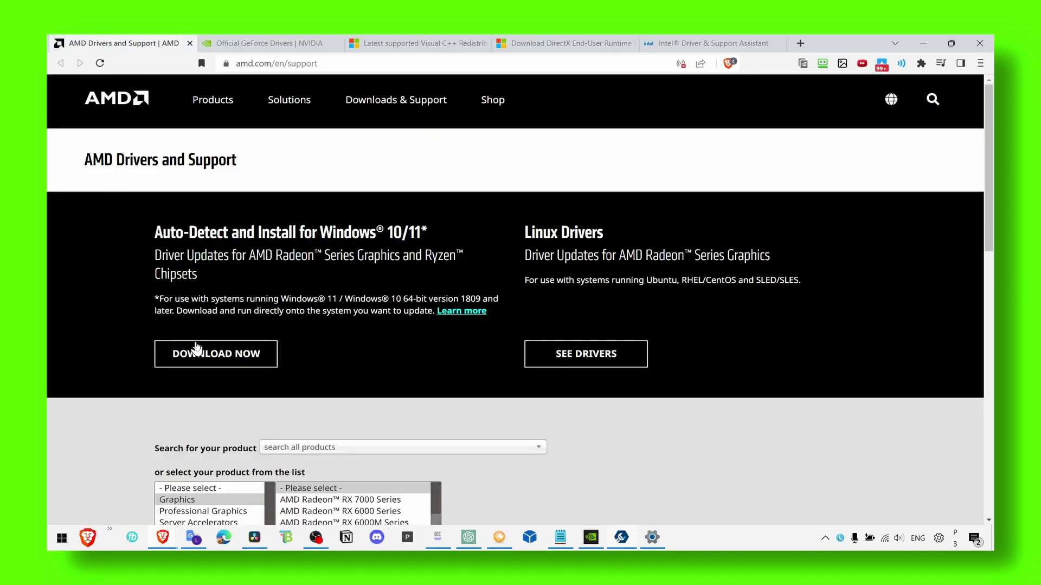
left_click_drag(85, 160, 161, 159)
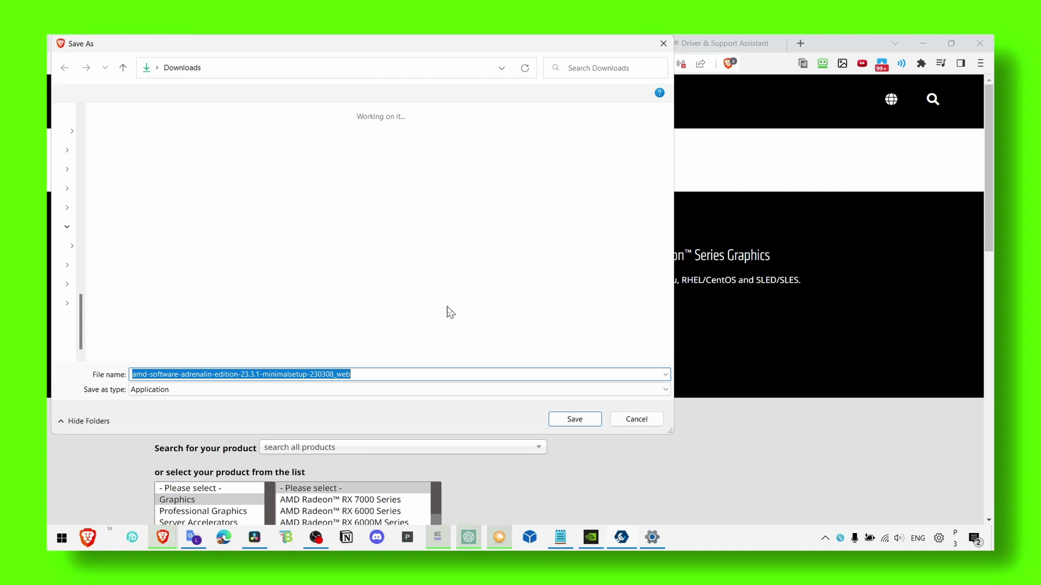
left_click(579, 419)
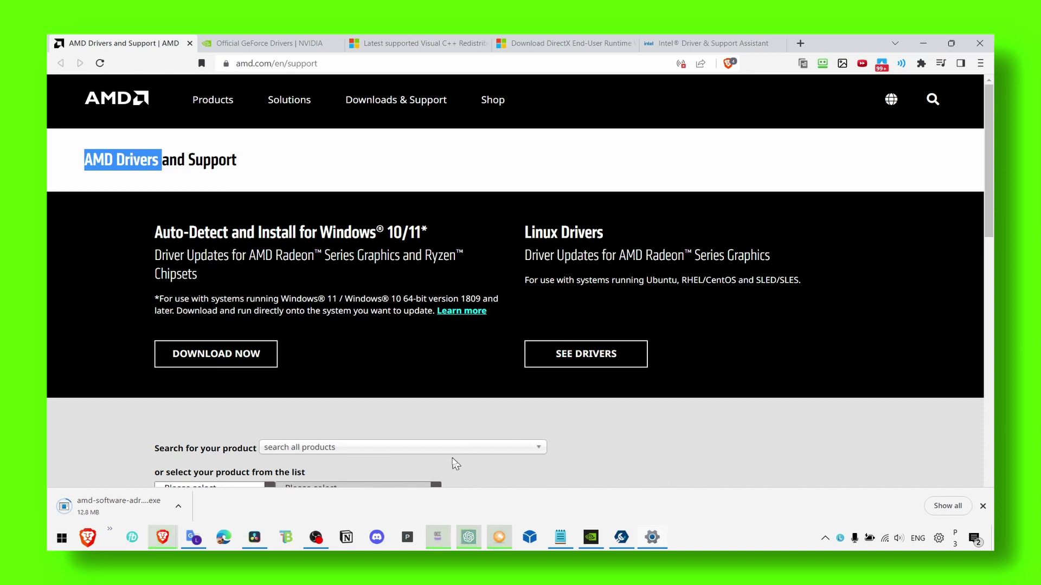
Bring the Intel Driver & Support Assistant setup forward to check its progress.
left_click(287, 539)
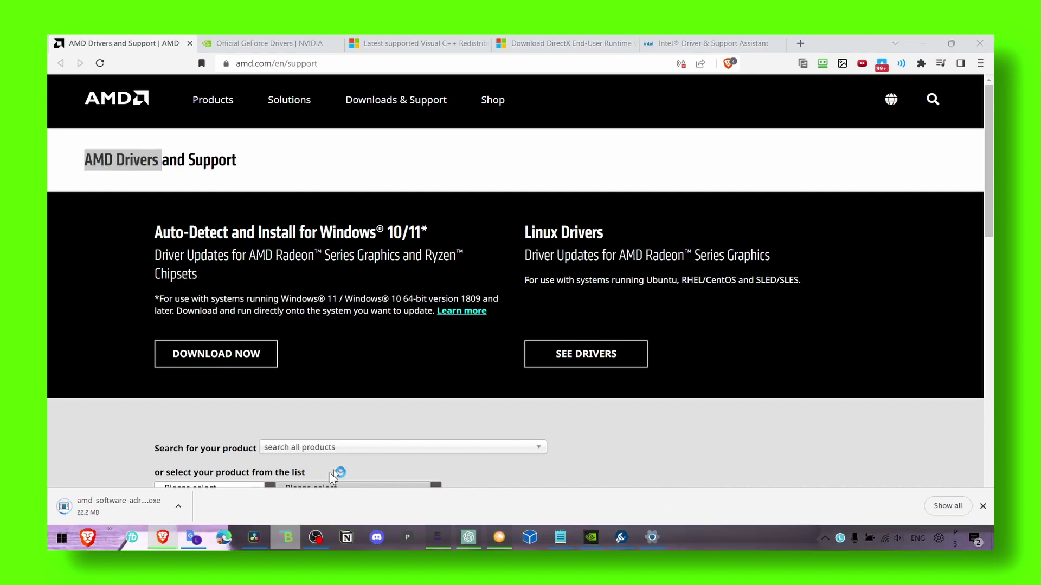
left_click(621, 537)
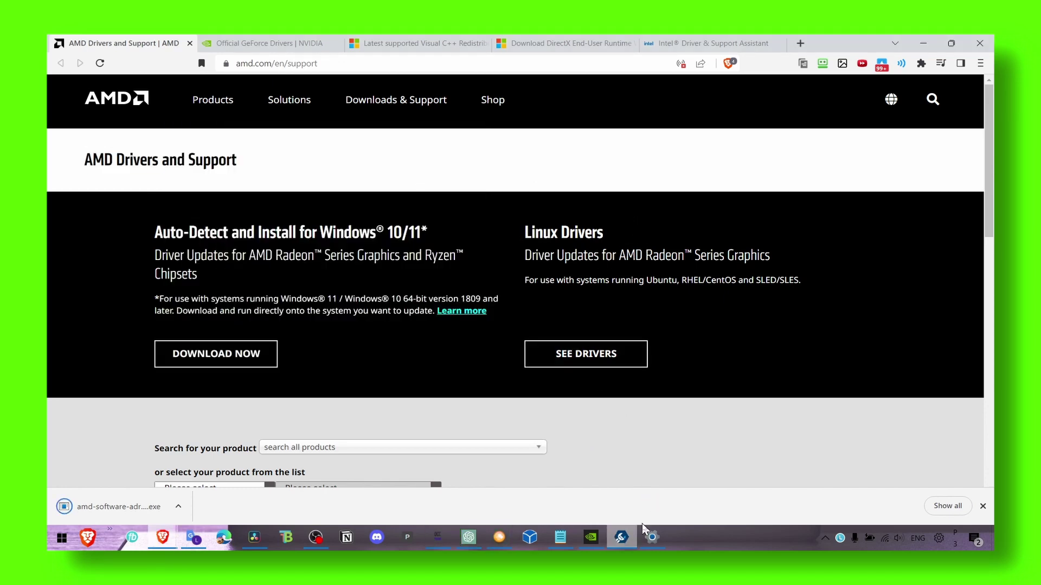
left_click(621, 538)
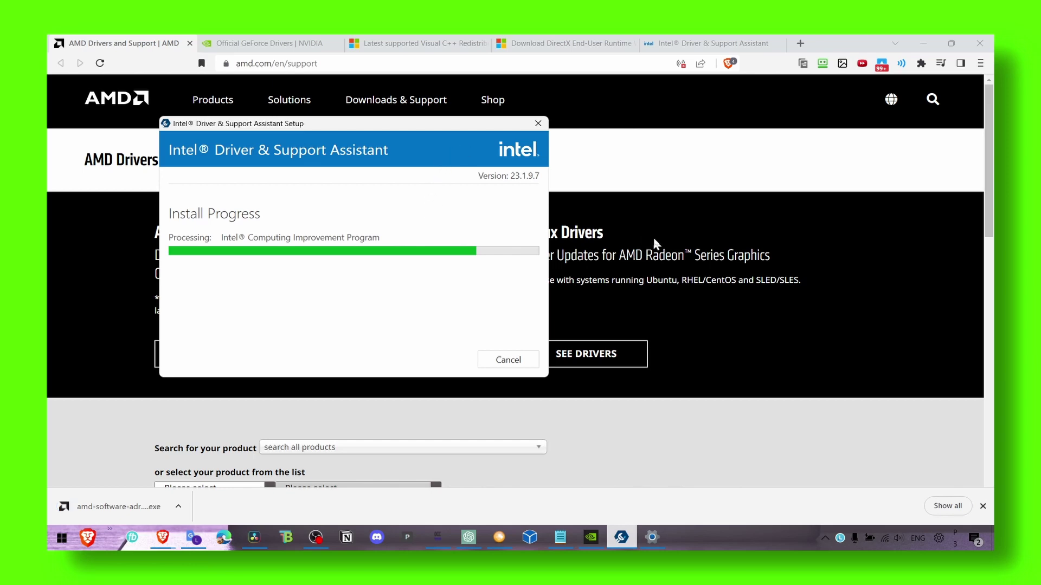
Open Device Manager via a 'devi' search and expand Display adapters.
key("super")
type("d")
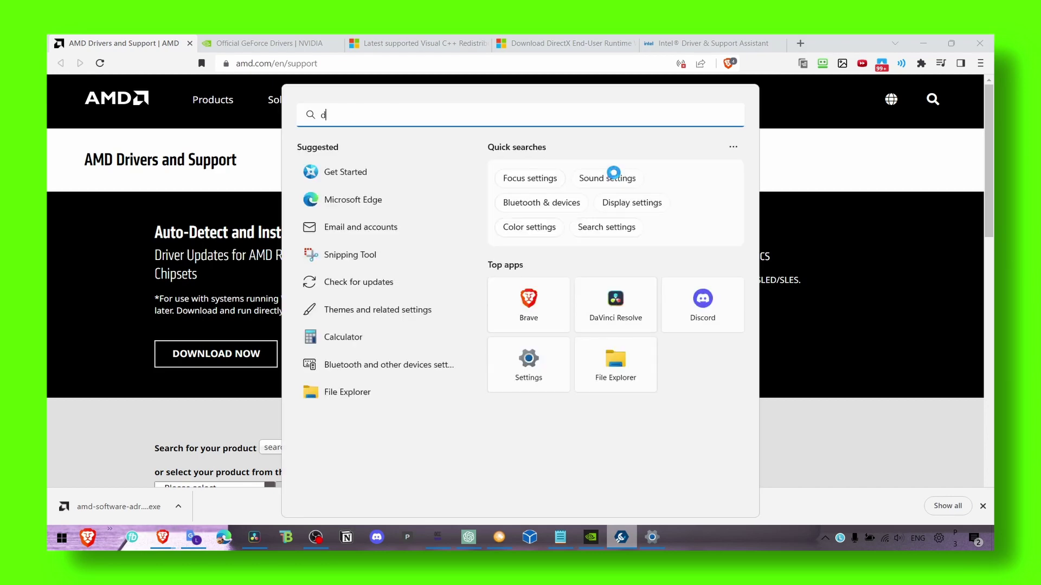
type("evi")
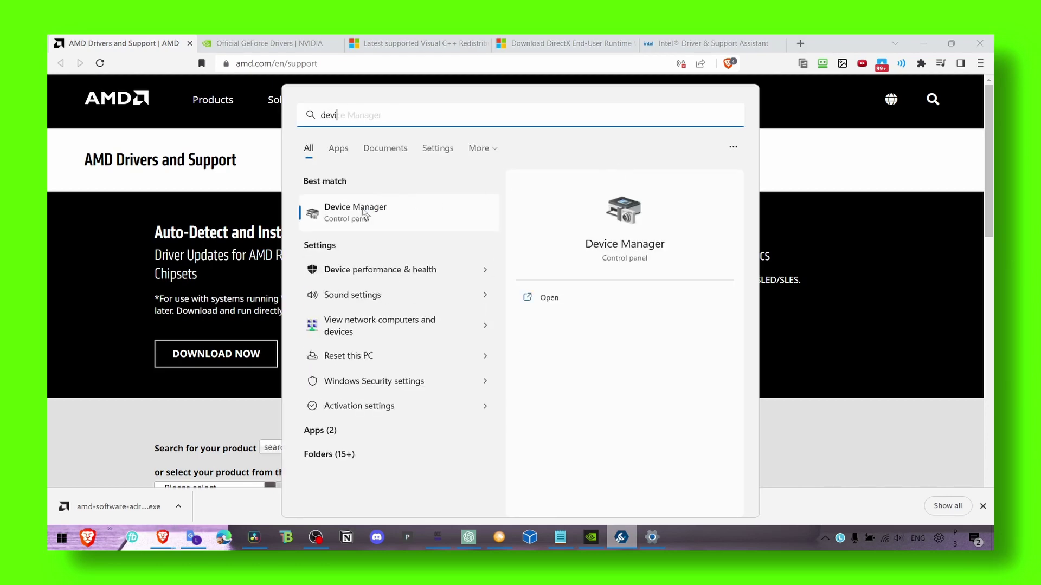
left_click(363, 213)
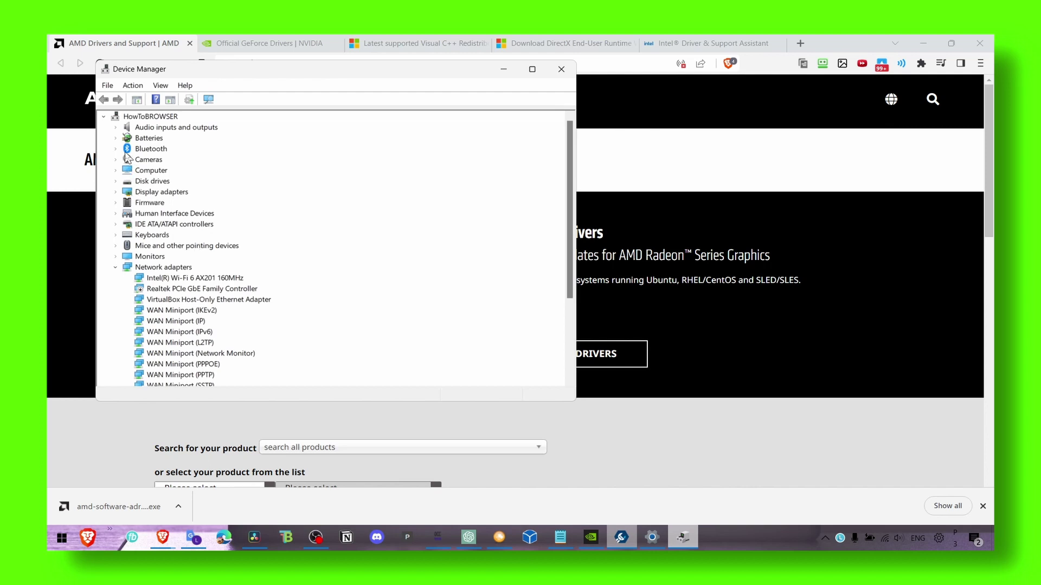
left_click(116, 192)
Browse the driver model list for the NVIDIA GeForce RTX 3050 Laptop GPU, then cancel.
right_click(166, 206)
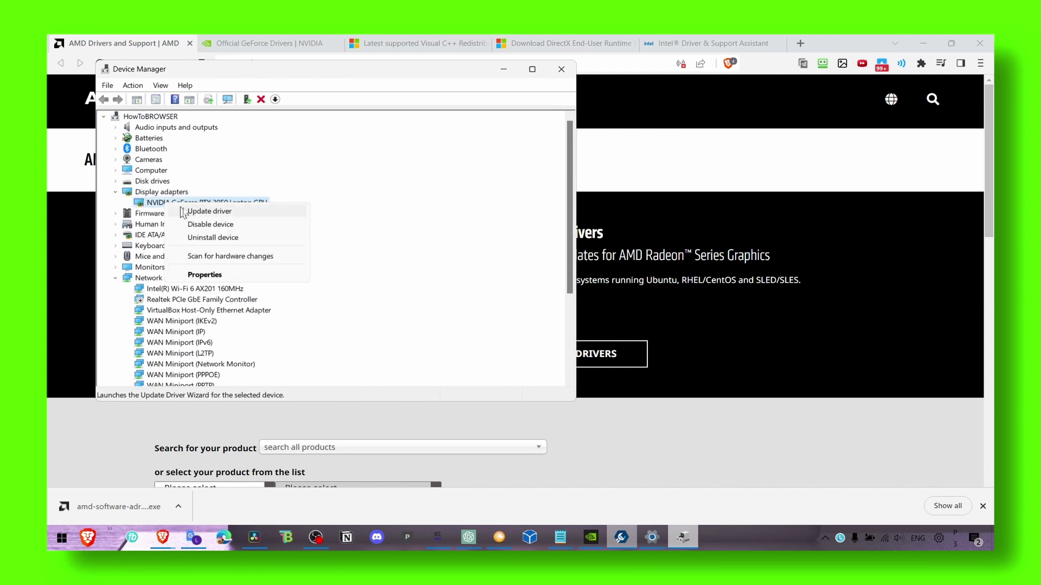
left_click(185, 211)
left_click(293, 266)
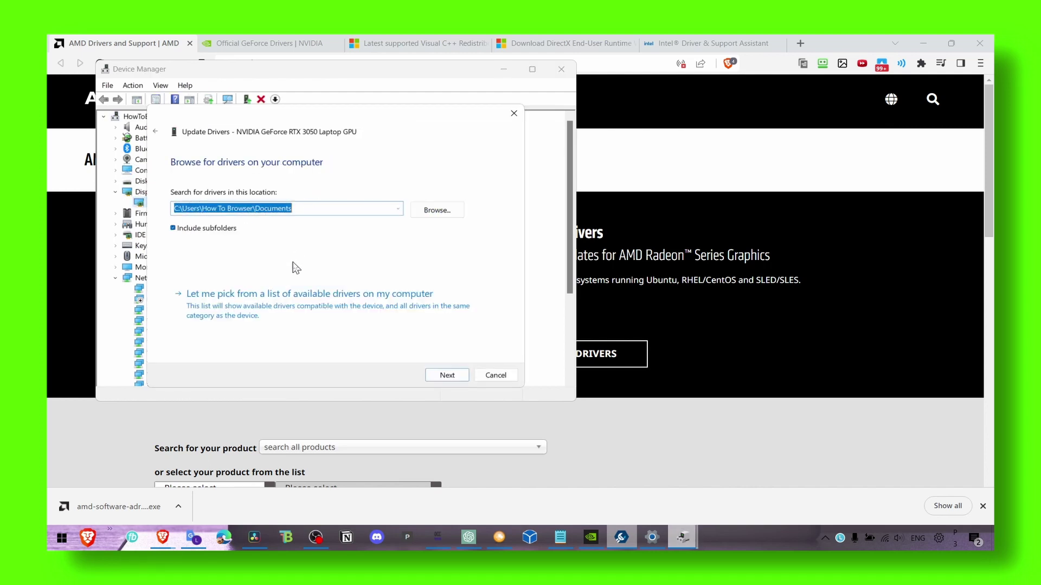
left_click(272, 301)
left_click(234, 266)
left_click(238, 277)
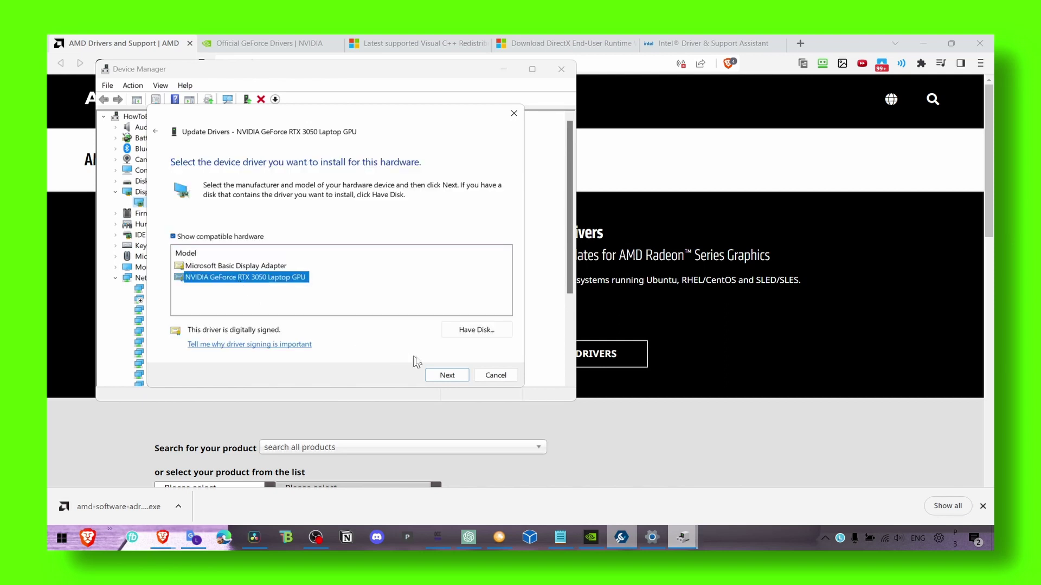
left_click(478, 378)
Search automatically for an RTX 3050 driver, finding the best one installed, then minimize Device Manager.
right_click(199, 202)
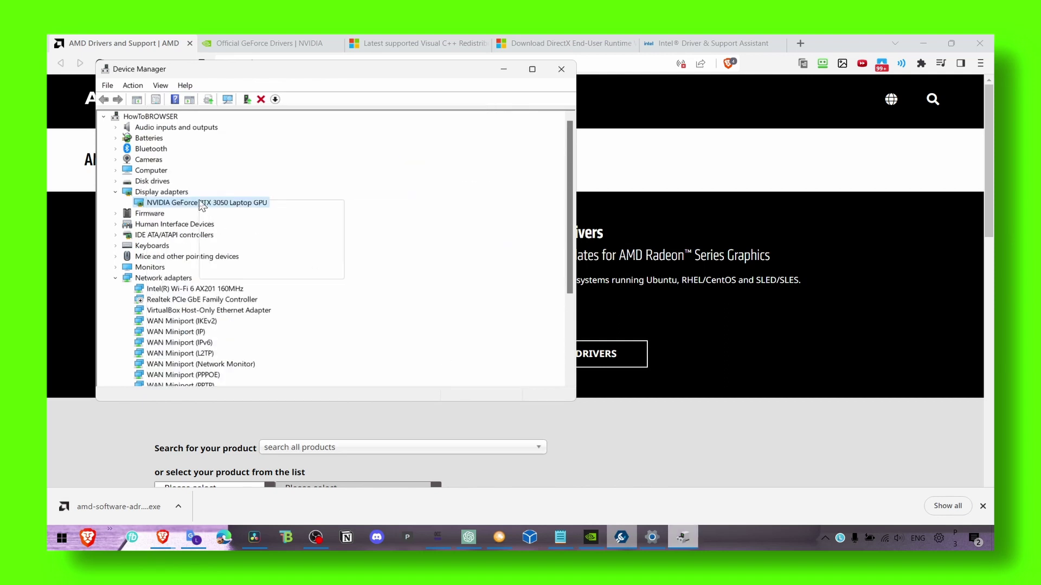
left_click(217, 209)
left_click(263, 217)
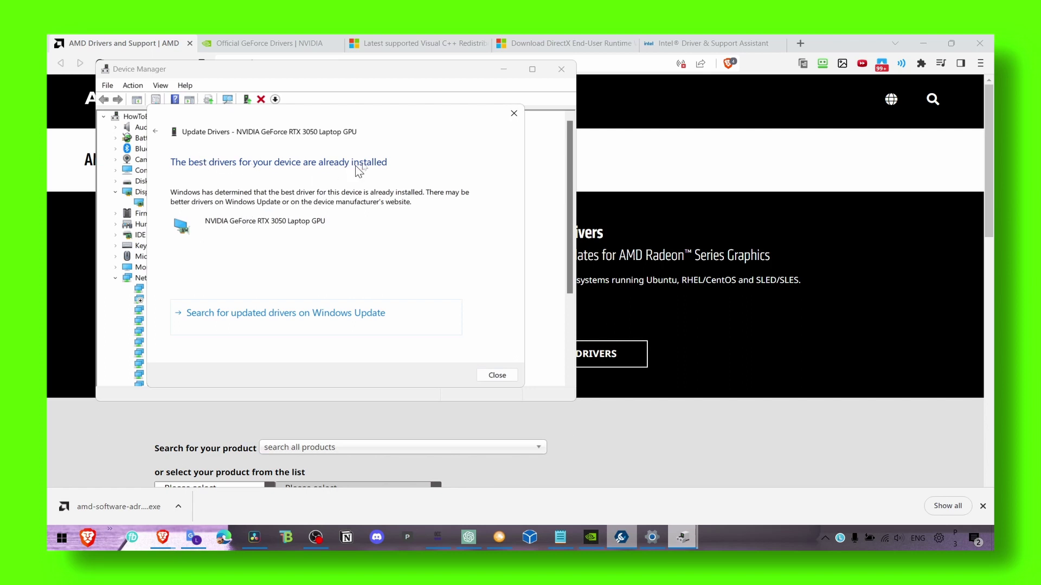
left_click(514, 113)
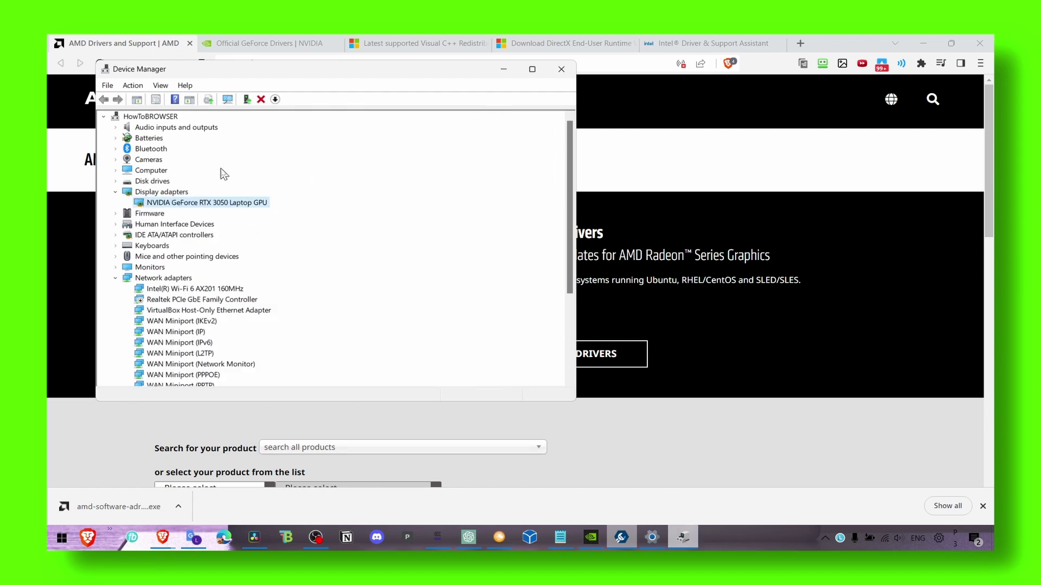
right_click(204, 204)
left_click(217, 211)
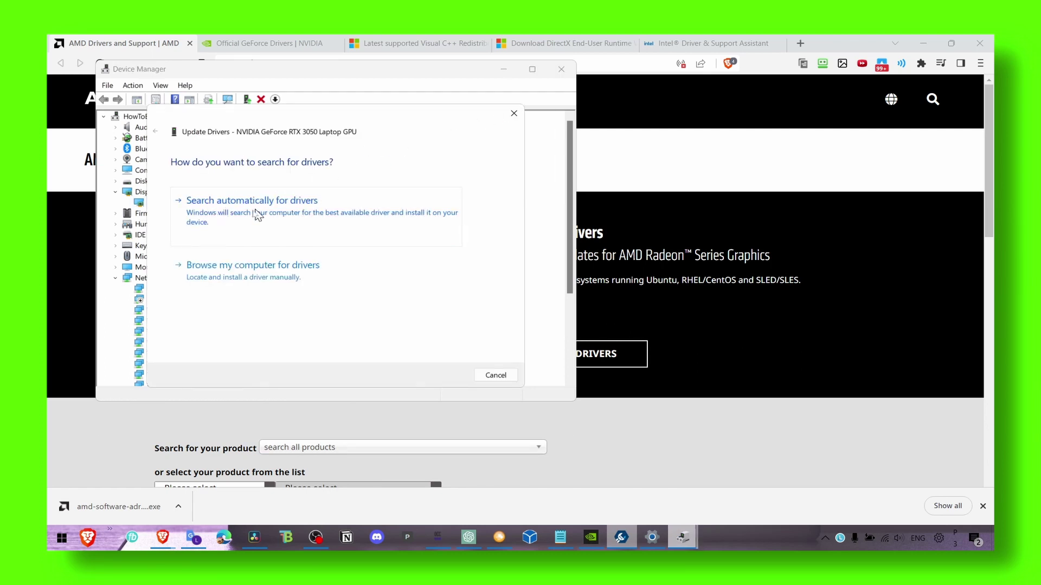
left_click(493, 374)
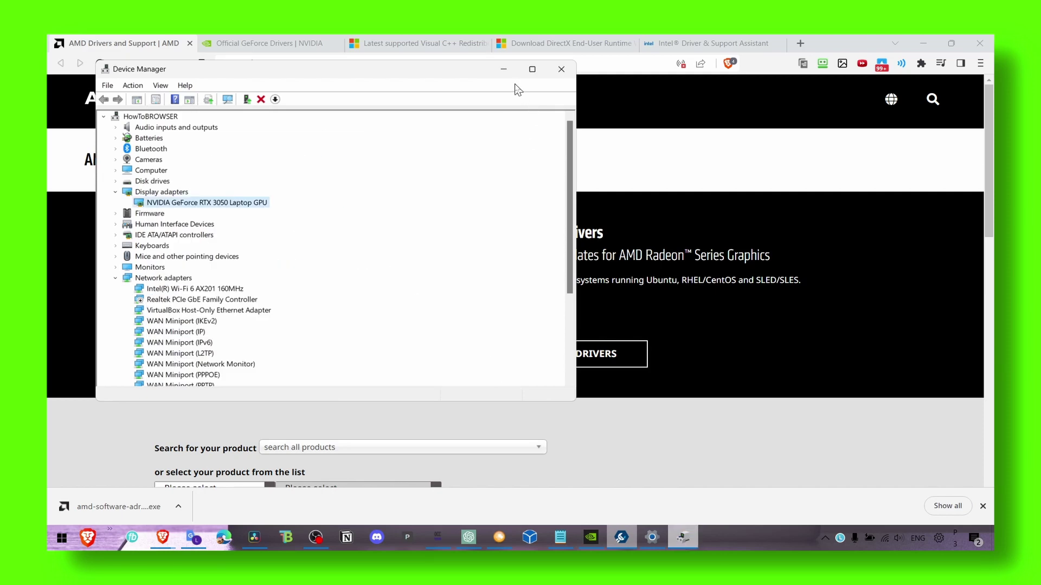
left_click(503, 69)
Minimize Brave, dismiss the Intel restart prompt without restarting, and close Device Manager and Settings.
left_click(923, 43)
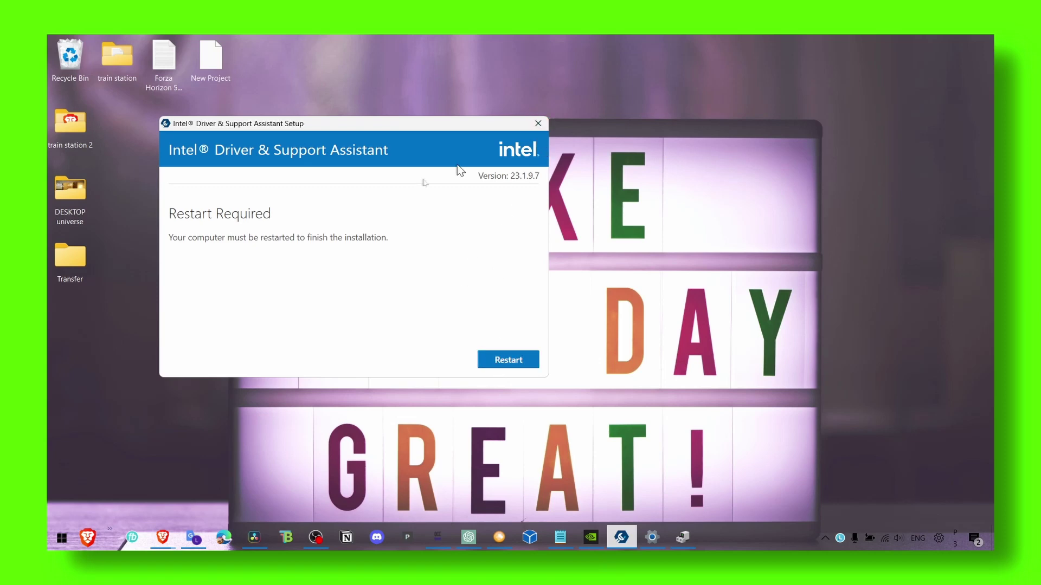
left_click(538, 124)
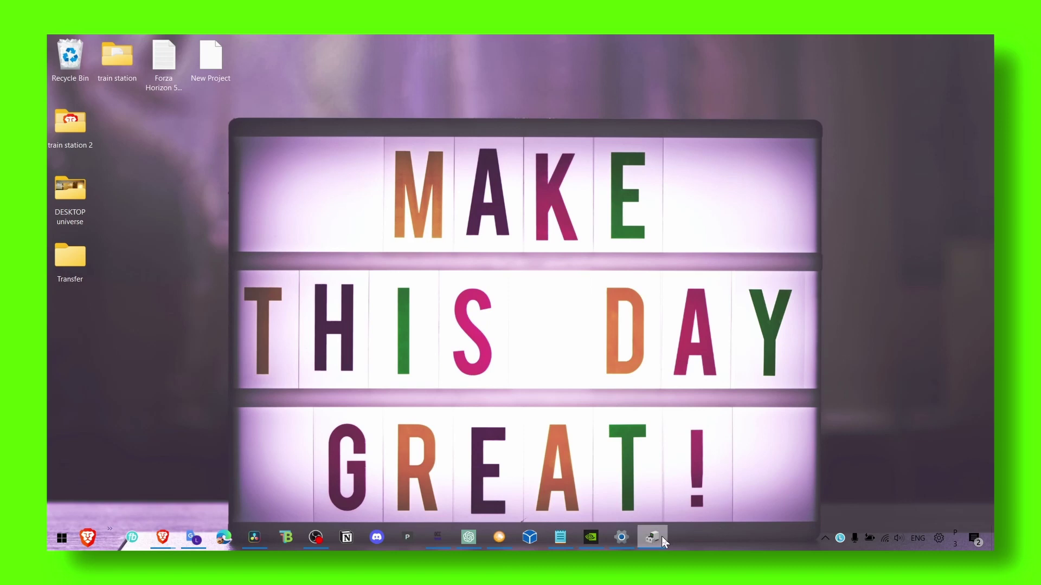
left_click(661, 538)
left_click(562, 69)
left_click(623, 537)
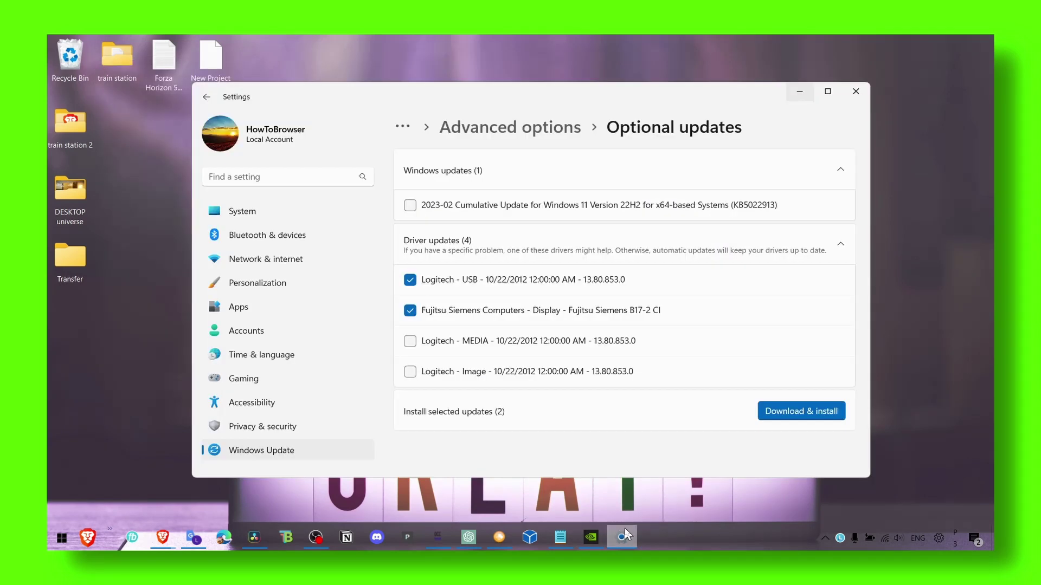
left_click(855, 90)
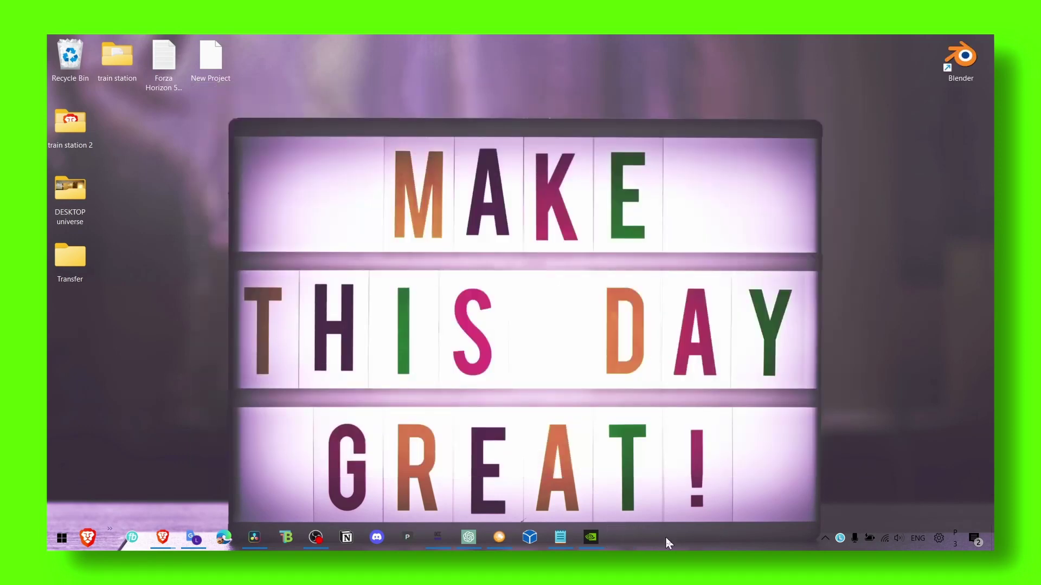
Open and close the Blender shortcut's Properties window a couple of times.
right_click(959, 59)
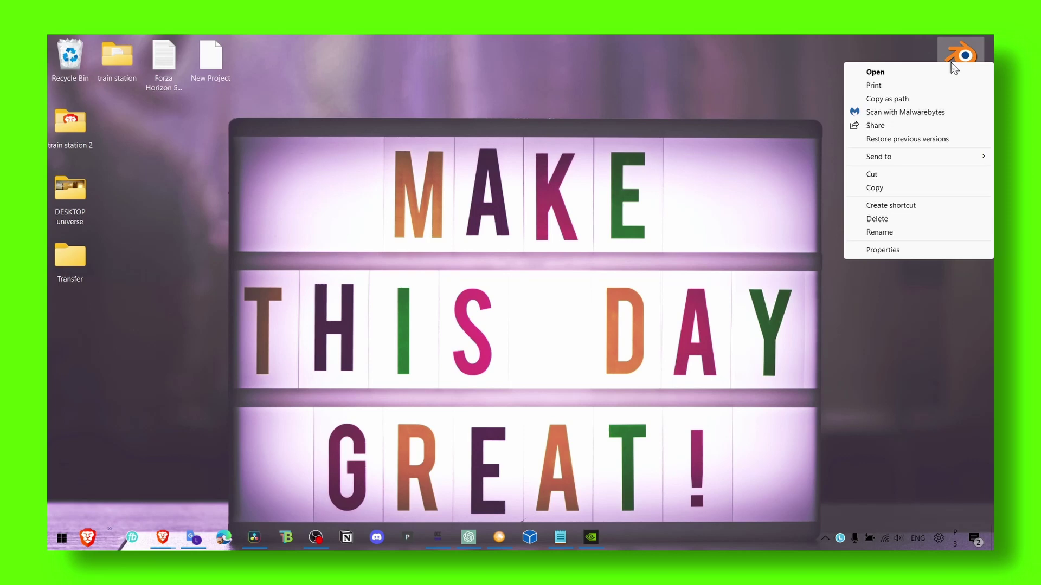
left_click(882, 250)
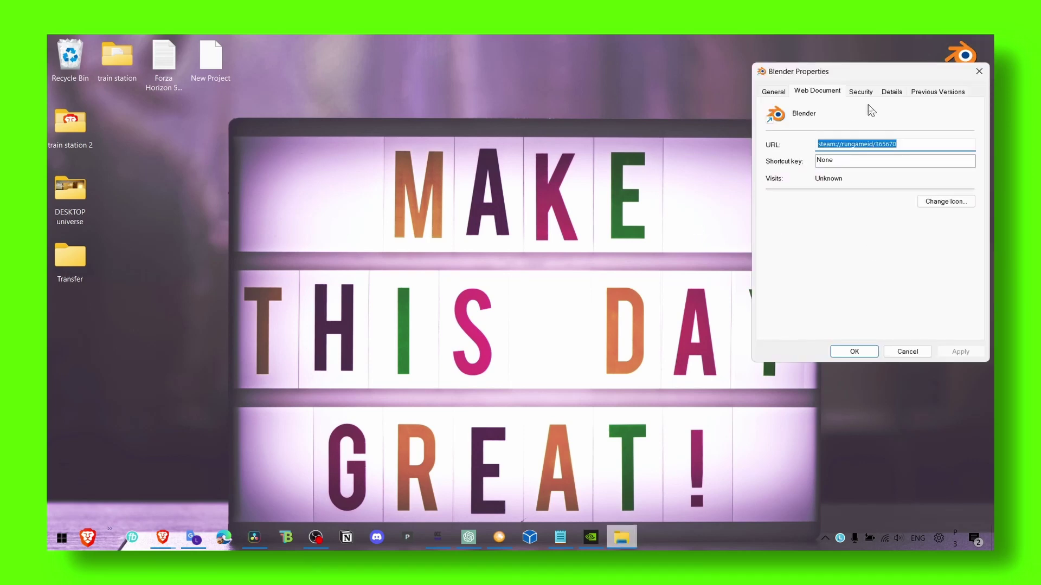
left_click_drag(835, 71, 755, 71)
left_click(900, 71)
right_click(952, 60)
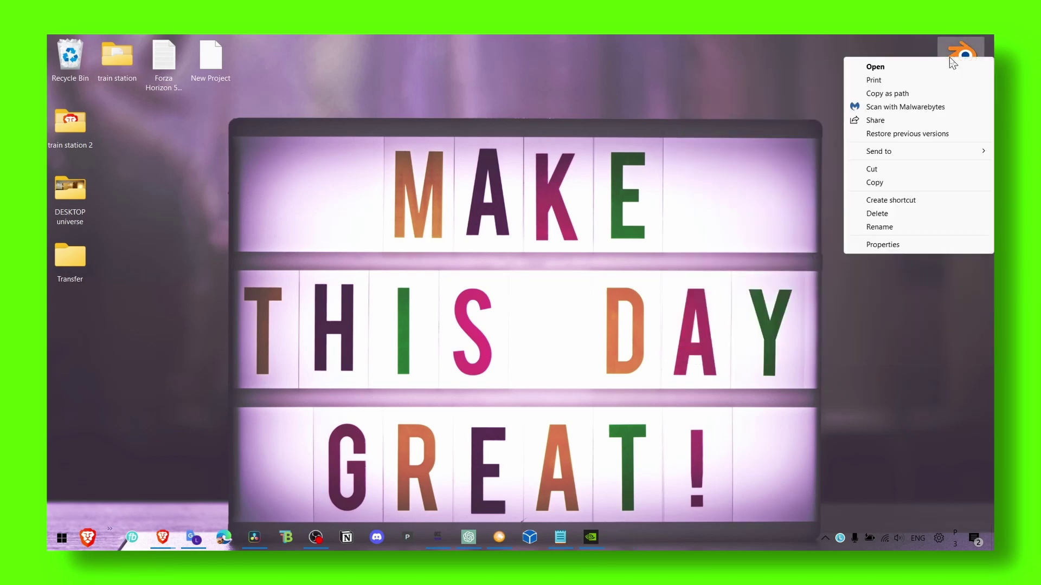
left_click(882, 244)
left_click_drag(897, 69, 861, 69)
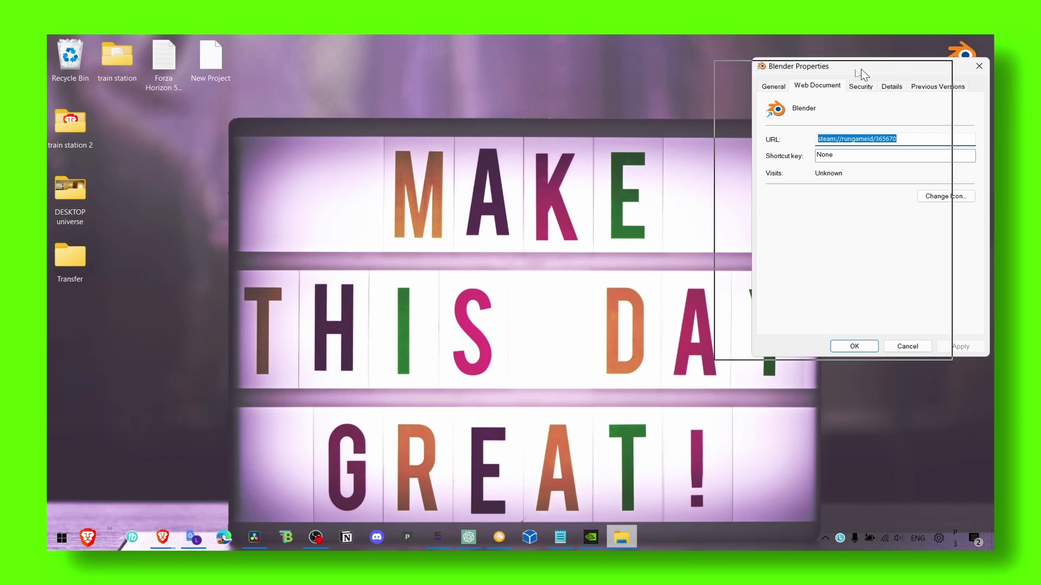
key("Escape")
right_click(960, 61)
left_click(969, 61)
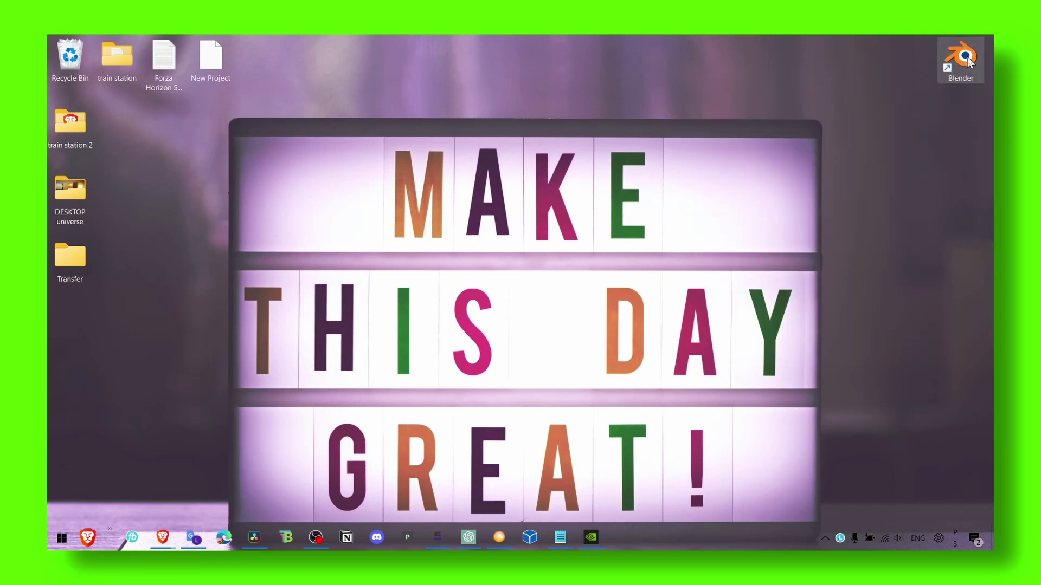
Move the Blender shortcut above the lightbox and briefly reopen its Properties.
left_click_drag(969, 61, 641, 124)
right_click(616, 103)
key("Escape")
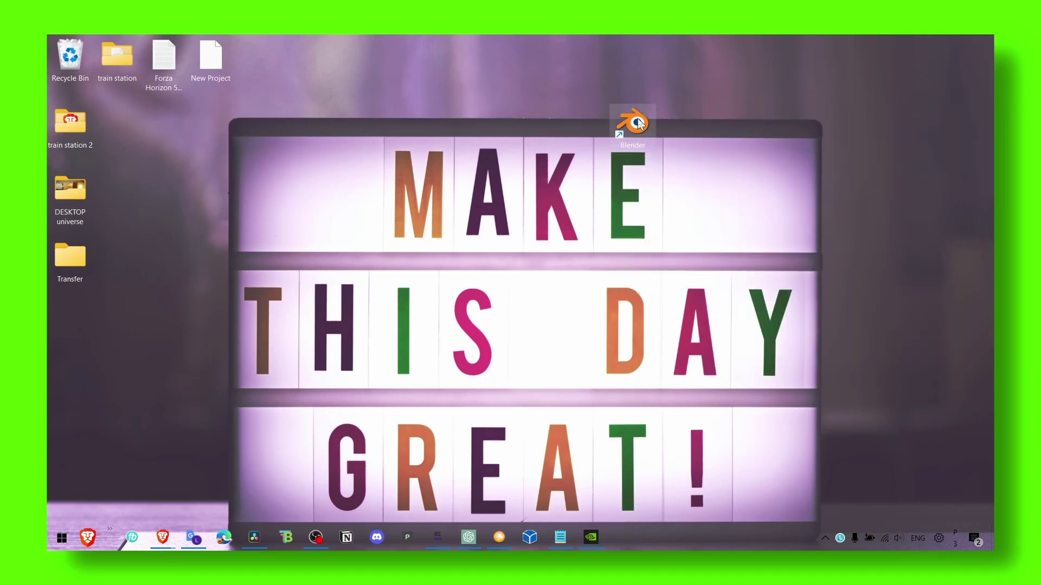
right_click(640, 124)
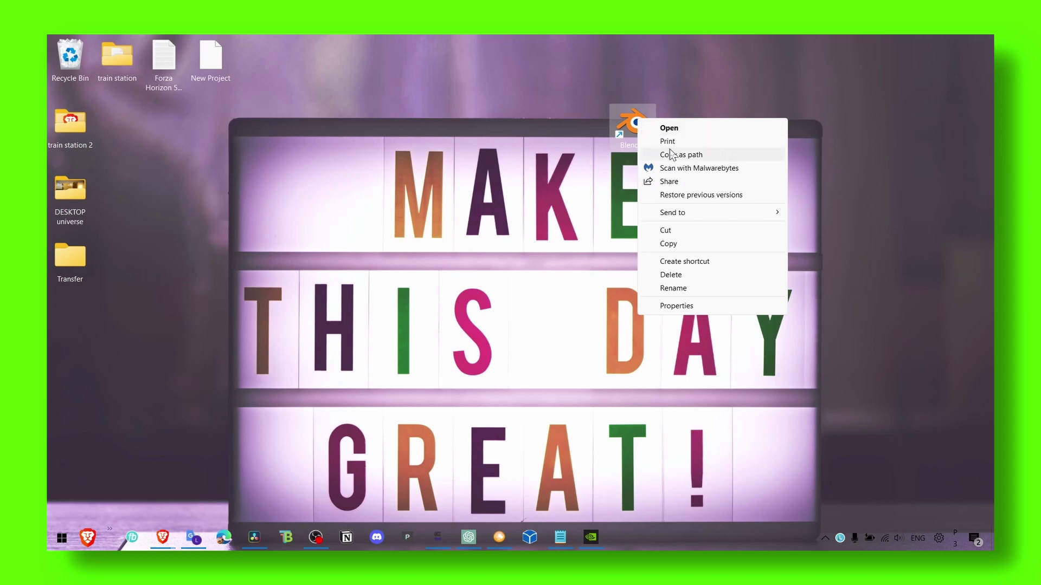
left_click(676, 306)
left_click(868, 127)
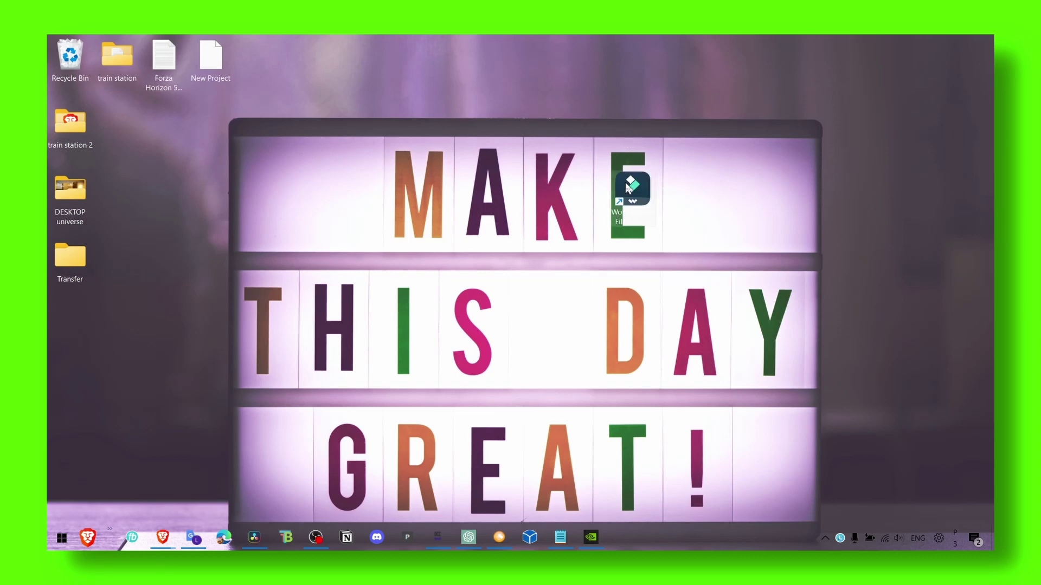
In the Filmora 12 shortcut's Properties, turn on compatibility mode on the Compatibility tab.
right_click(627, 184)
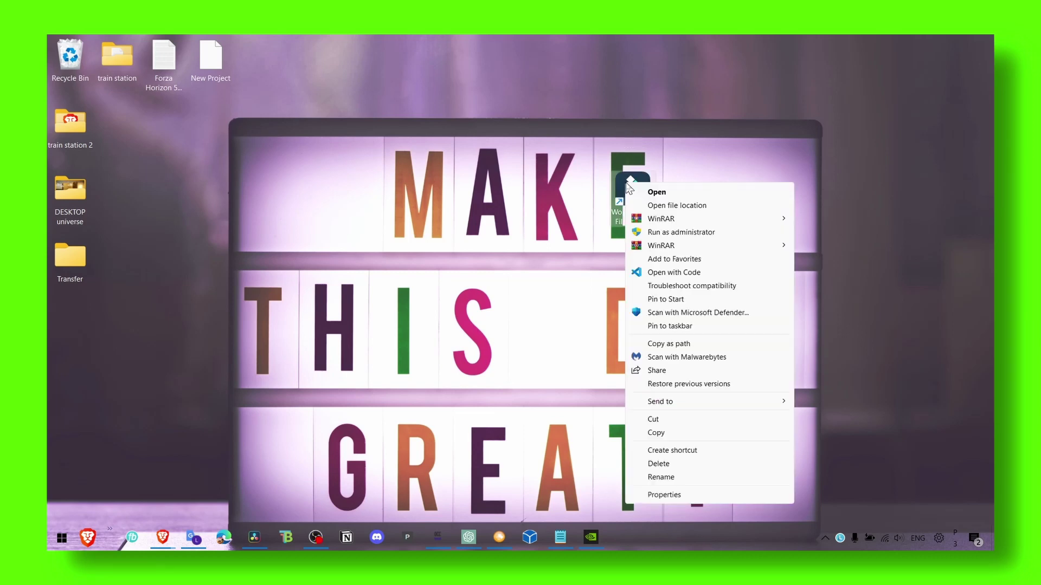
left_click(661, 495)
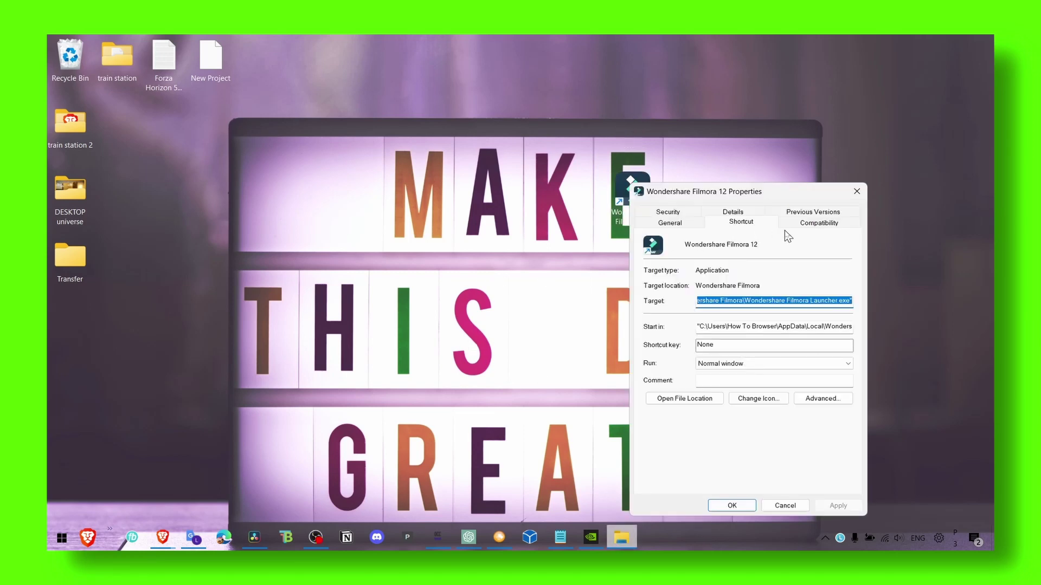
left_click(814, 223)
left_click(660, 301)
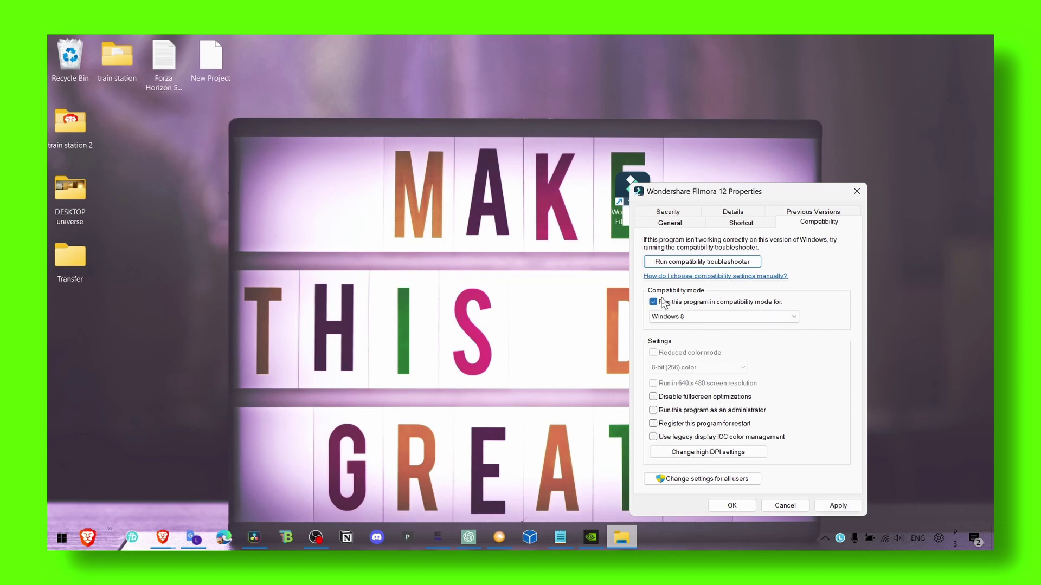
left_click_drag(723, 197, 770, 150)
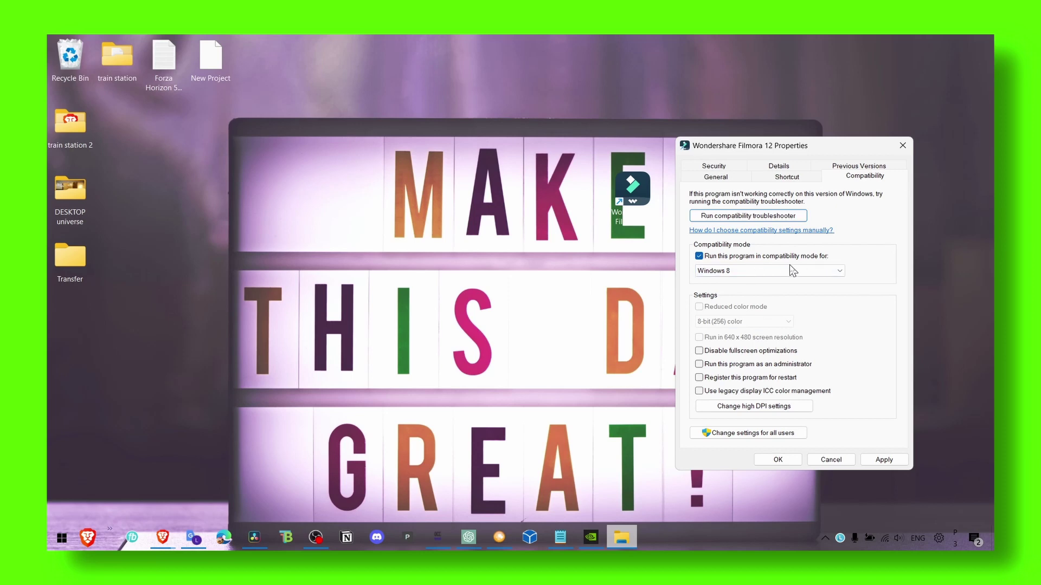
Choose Windows 8, enable Run as administrator, disable fullscreen optimizations, apply, and move the shortcut top-right.
left_click(729, 271)
left_click(710, 271)
left_click(711, 272)
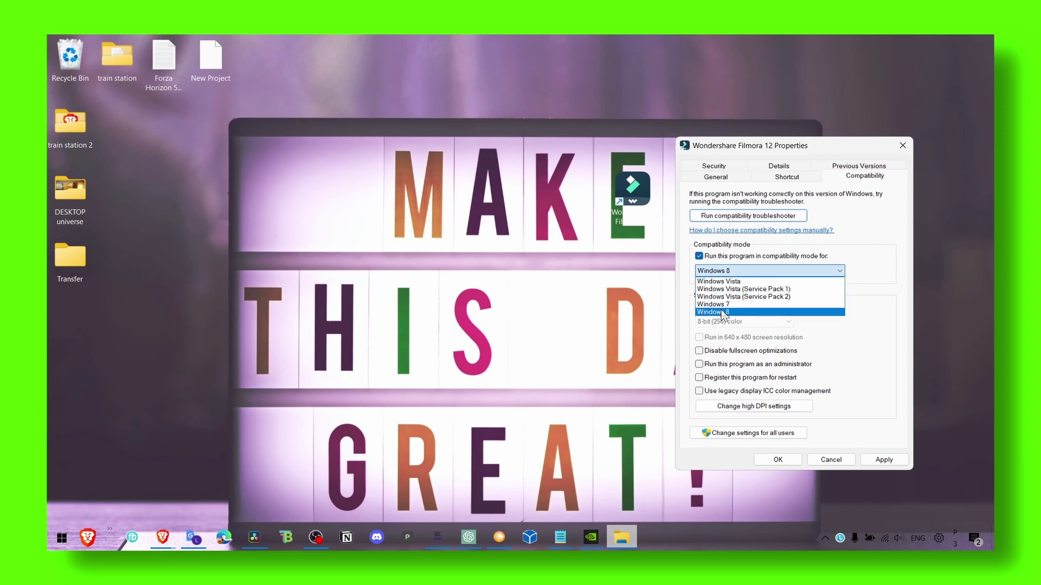
left_click(808, 338)
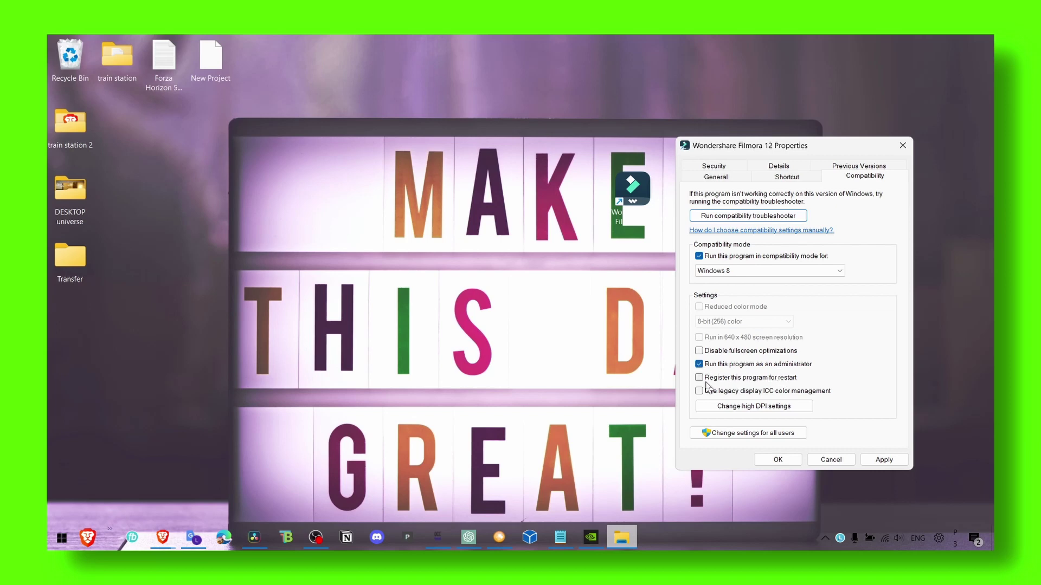
left_click(699, 364)
left_click(713, 353)
left_click(872, 460)
left_click(901, 146)
left_click_drag(651, 204, 973, 84)
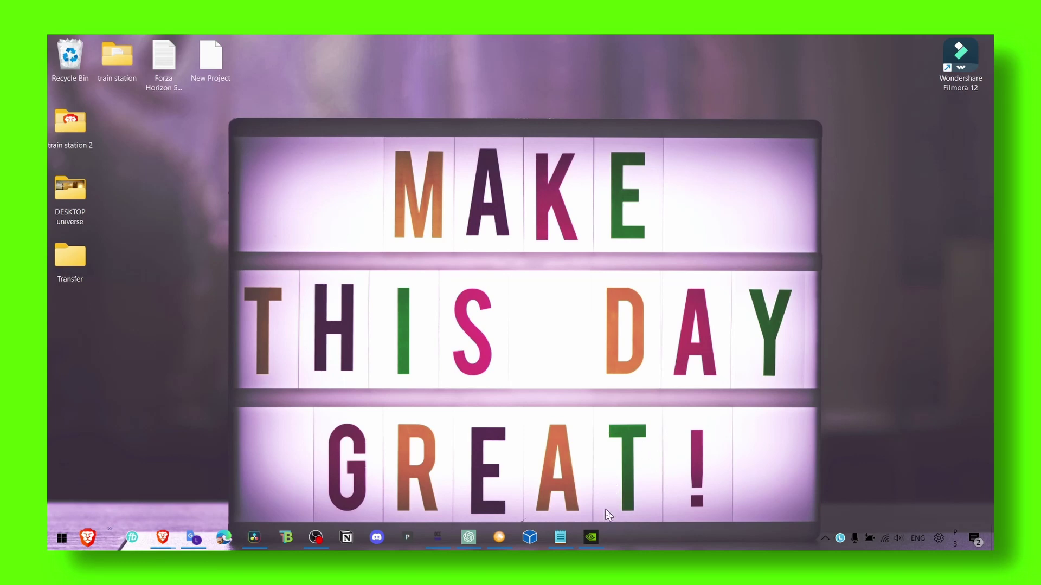
Bring up GeForce Experience on its Drivers tab and minimize it again.
left_click(599, 542)
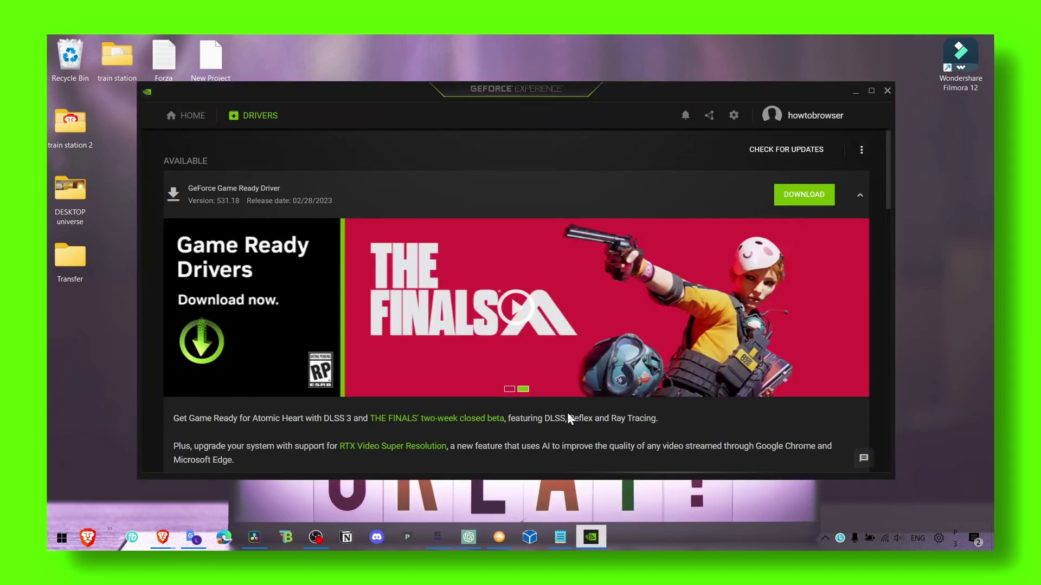
left_click(855, 93)
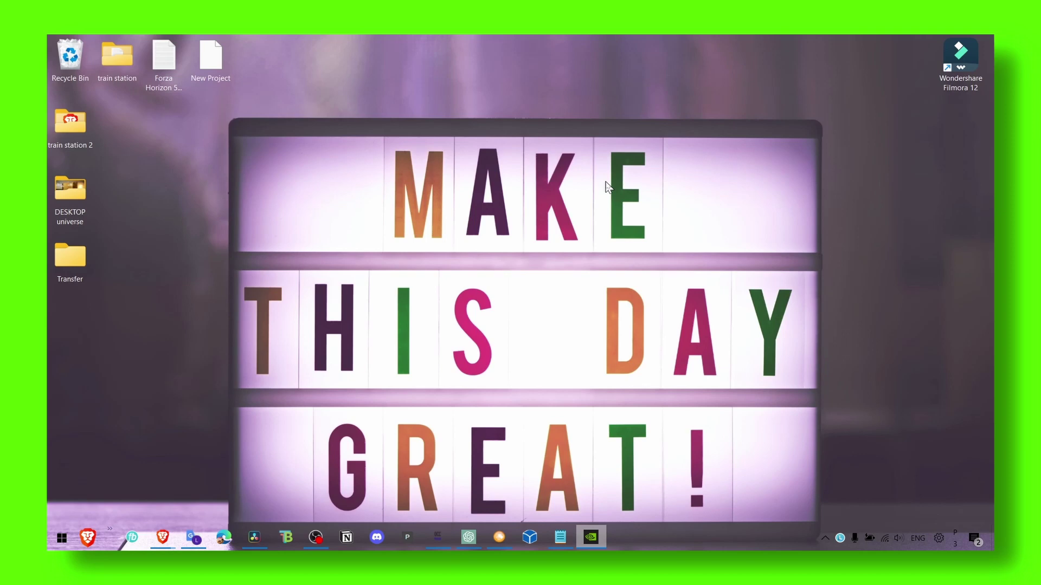